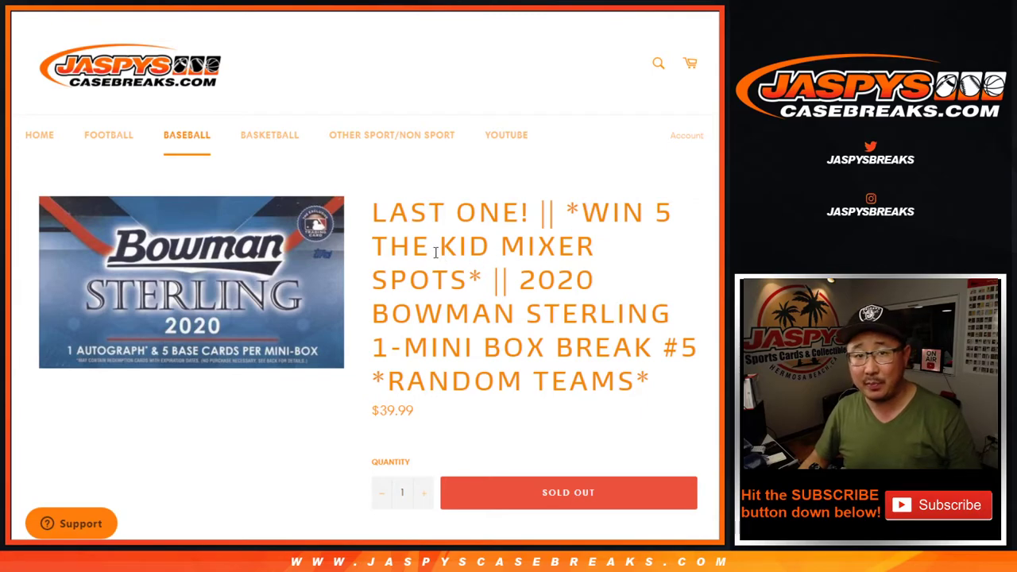
Look over the 2020 Bowman Sterling break listing, then switch to the RANDOM.ORG names list tab.
left_click_drag(390, 246, 484, 240)
left_click(505, 245)
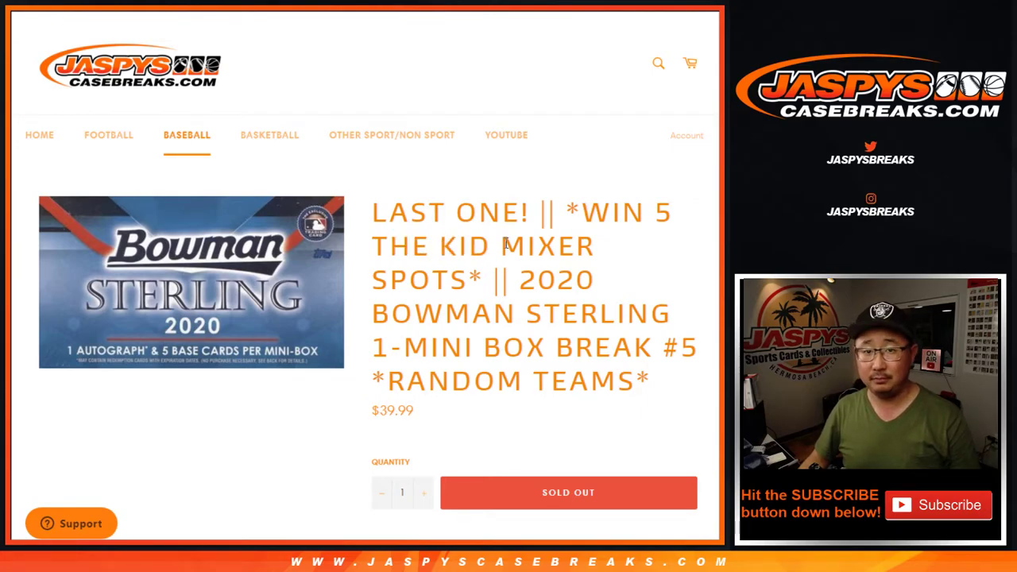
scroll(570, 298, "down", 3)
scroll(551, 307, "up", 3)
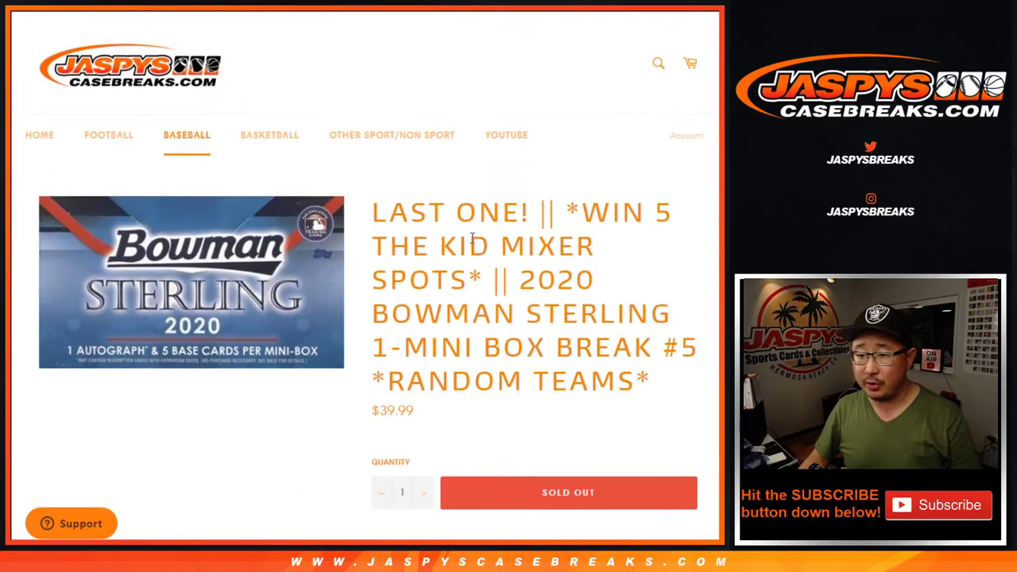
key("ctrl+Tab")
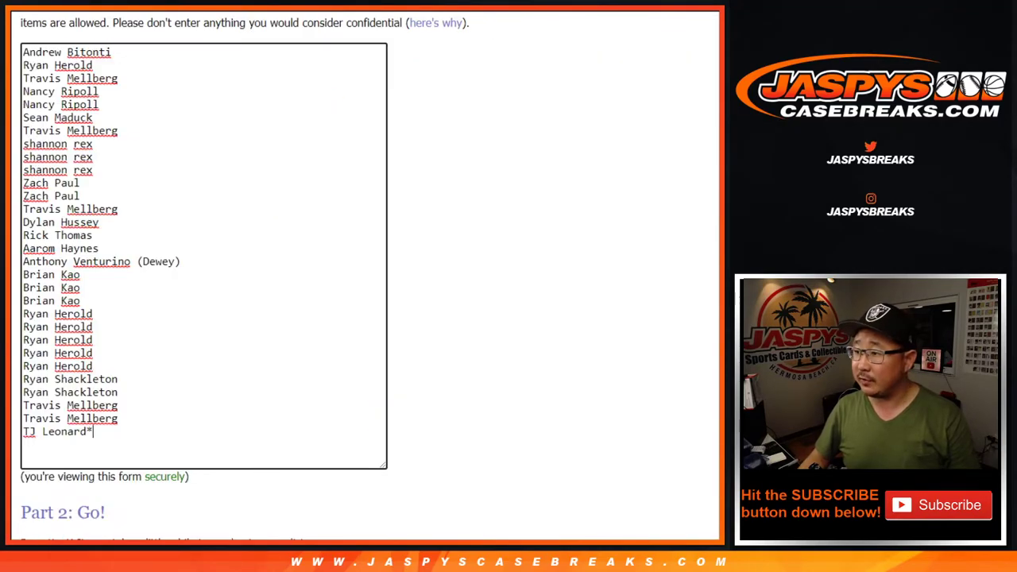
Roll two dice on RANDOM.ORG's Dice Roller (6 and 3), then return to the names List Randomizer.
key("ctrl+Tab")
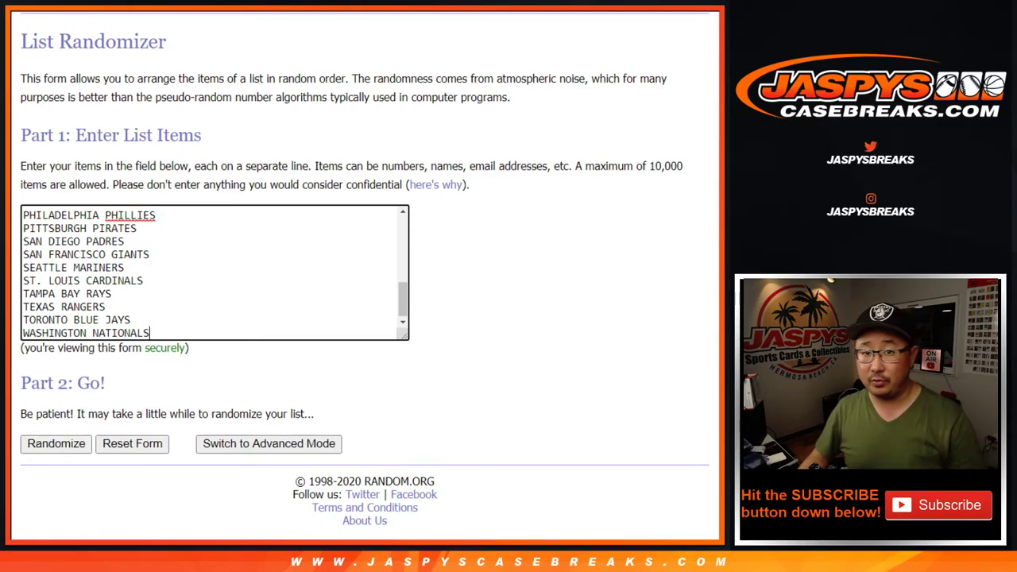
key("ctrl+Tab")
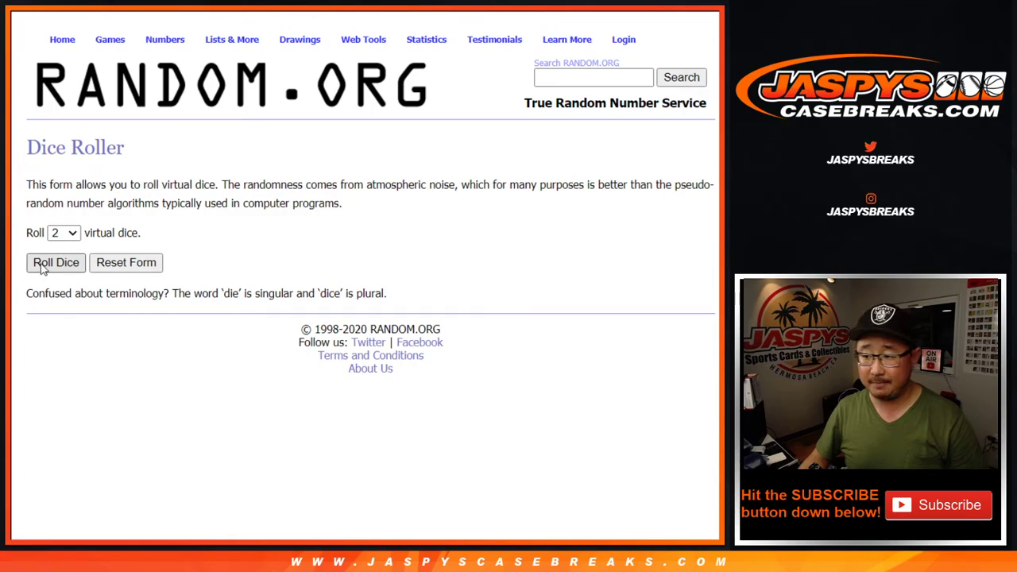
left_click(43, 268)
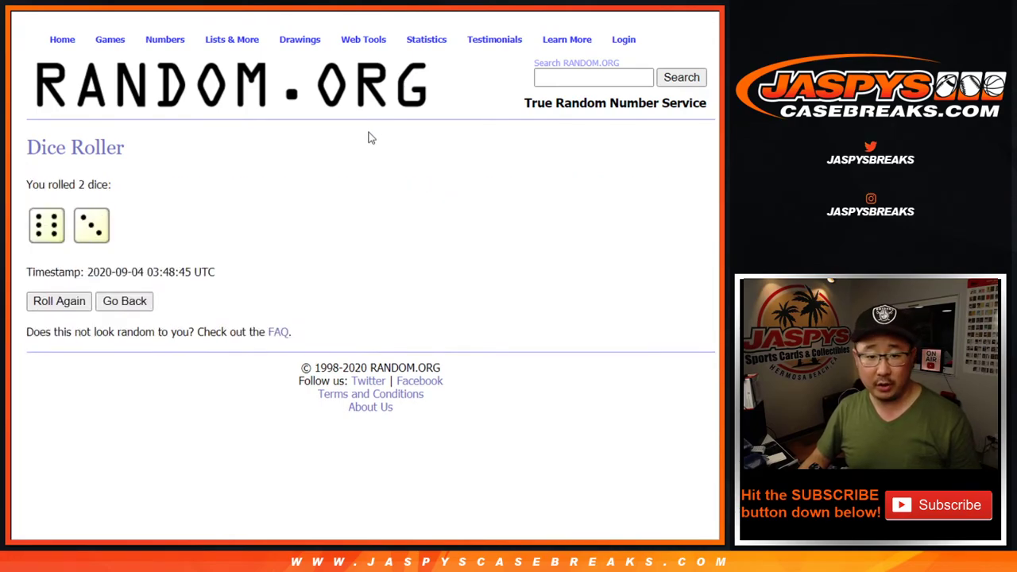
key("ctrl+Tab")
scroll(352, 70, "down", 3)
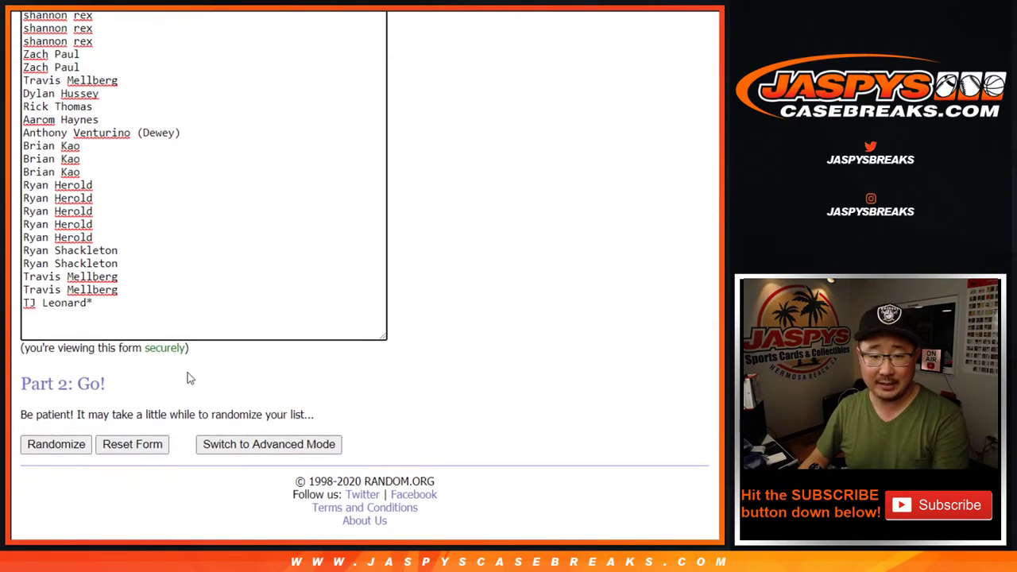
Shuffle the 30 participant names until RANDOM.ORG reports 9 randomizations.
left_click(37, 449)
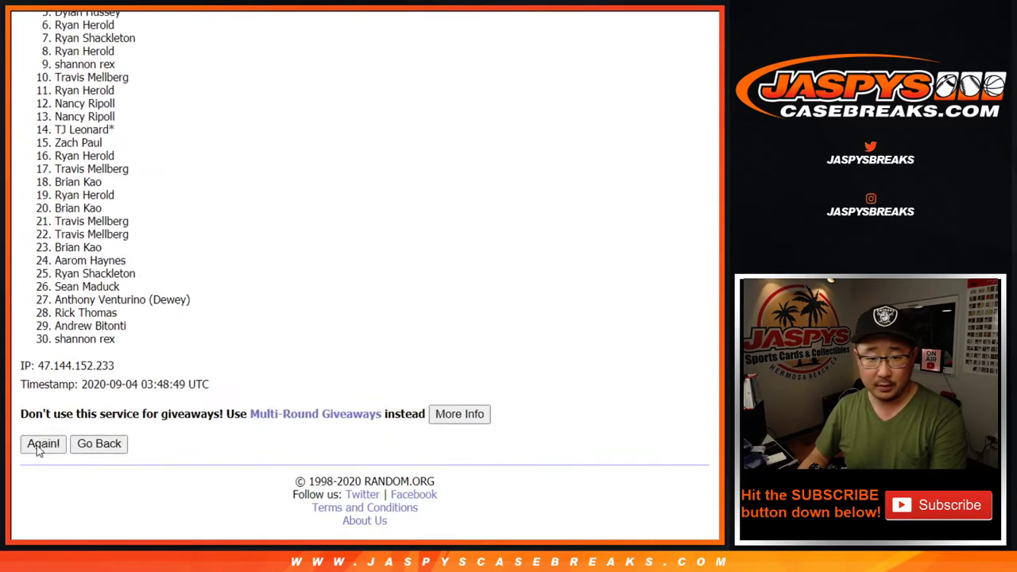
left_click(38, 449)
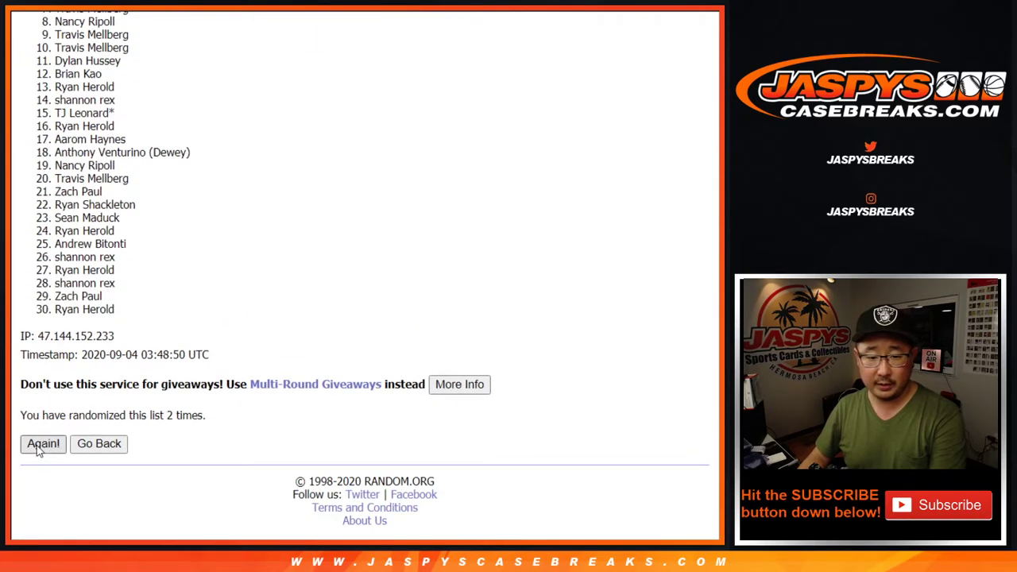
left_click(38, 449)
left_click(37, 449)
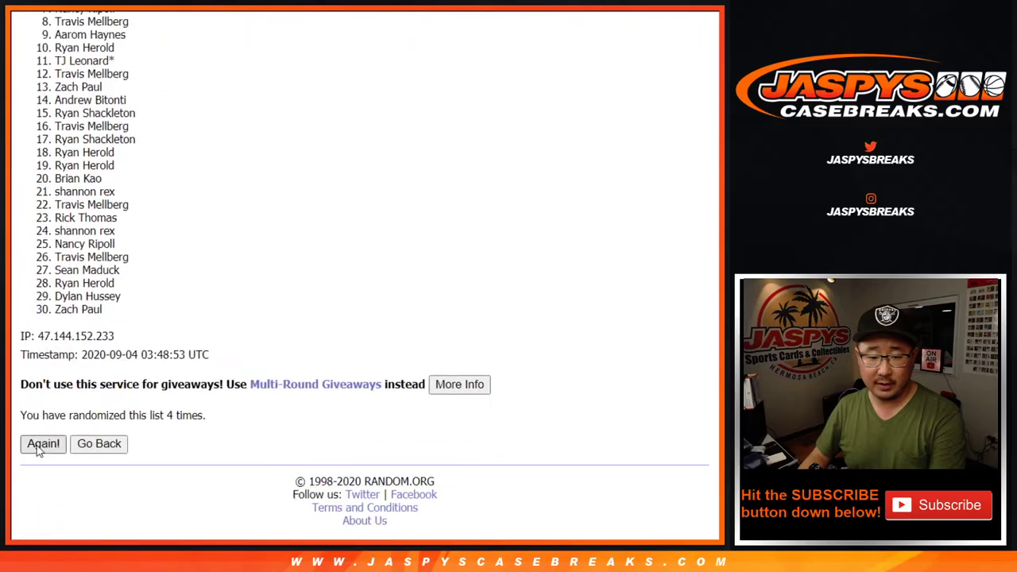
left_click(37, 449)
left_click(38, 450)
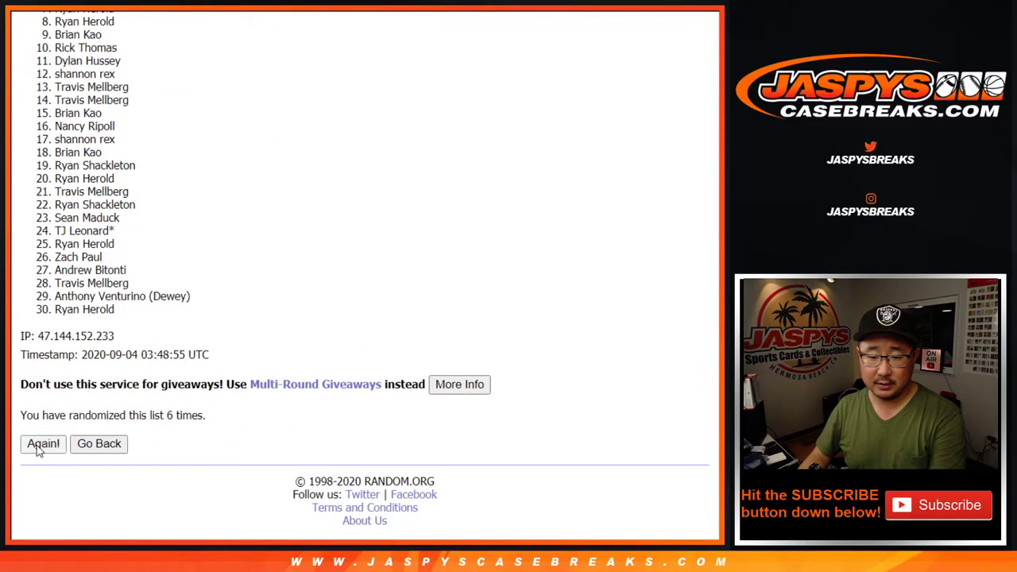
left_click(37, 450)
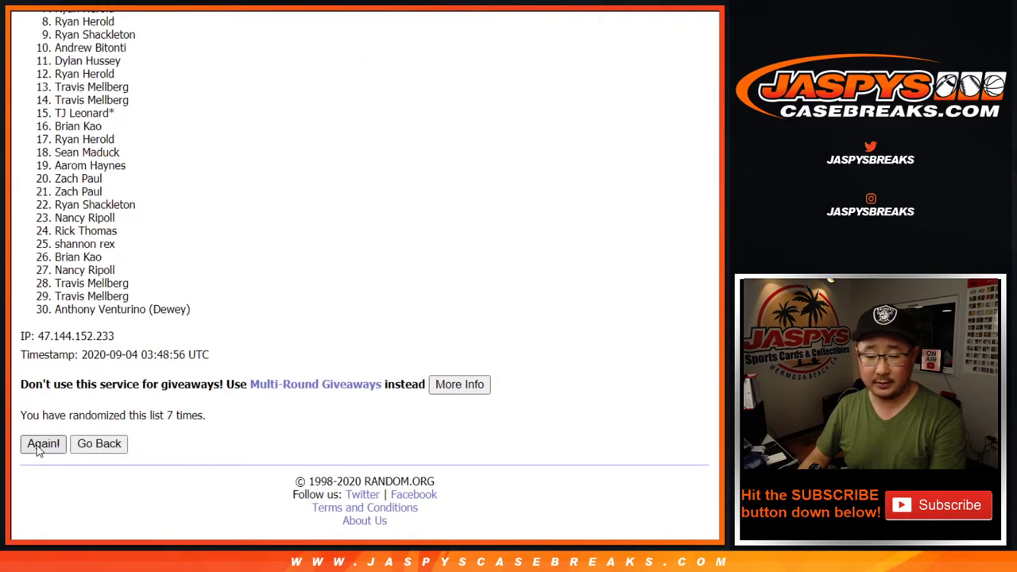
left_click(37, 450)
left_click(38, 450)
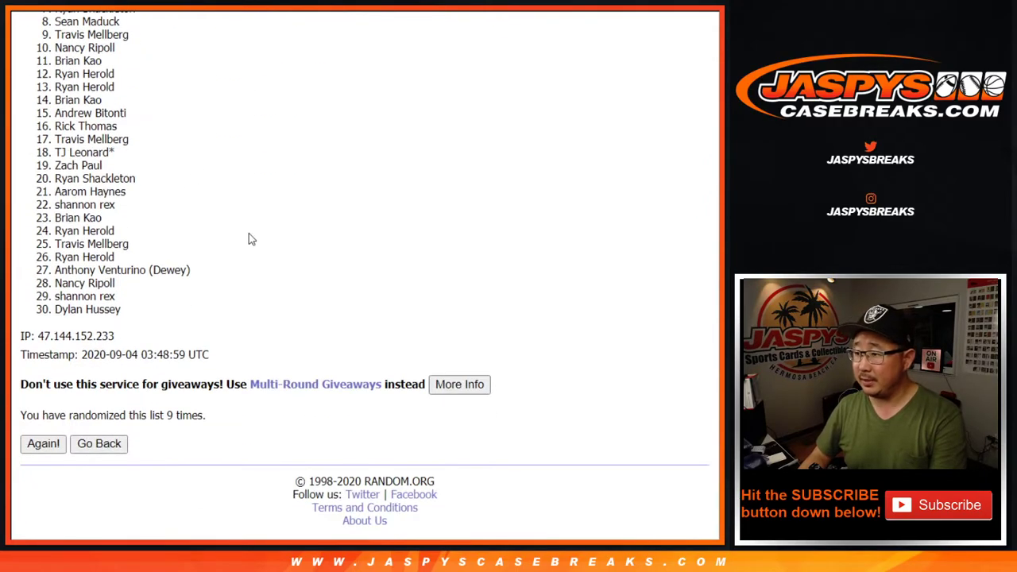
Select and copy the shuffled name list, then bring up paste options at cell A1 in the spreadsheet.
scroll(202, 195, "up", 3)
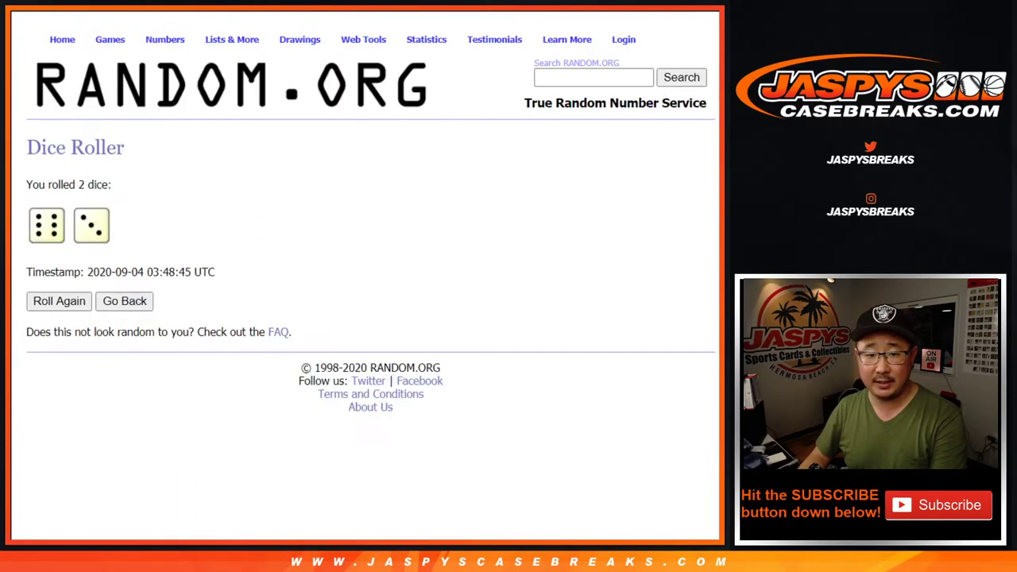
mouse_move(53, 140)
left_mouse_down()
mouse_move(136, 468)
mouse_move(125, 529)
left_mouse_up()
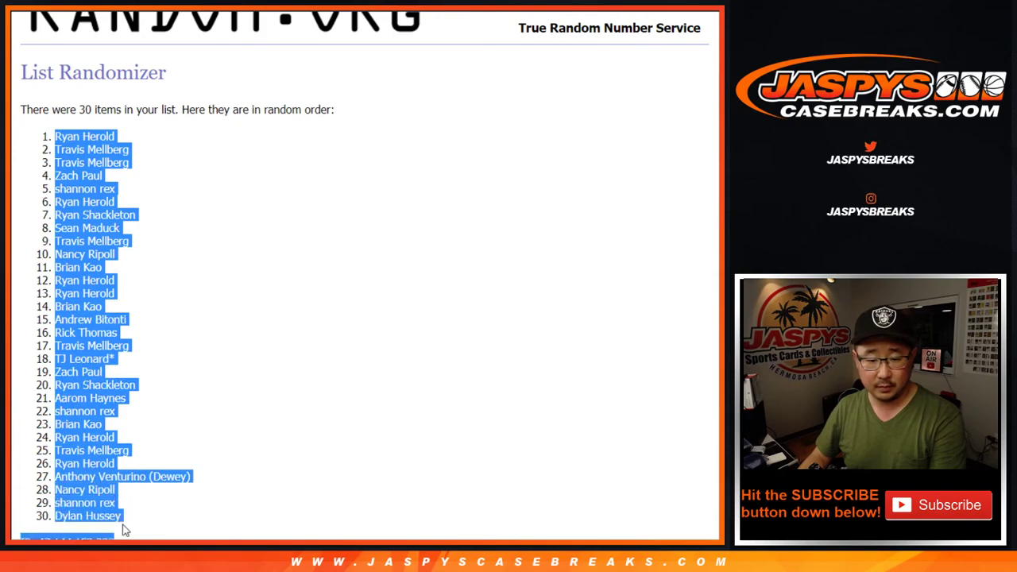
left_click(124, 283)
mouse_move(60, 137)
left_mouse_down()
mouse_move(126, 232)
mouse_move(177, 495)
mouse_move(167, 522)
left_mouse_up()
scroll(125, 317, "down", 3)
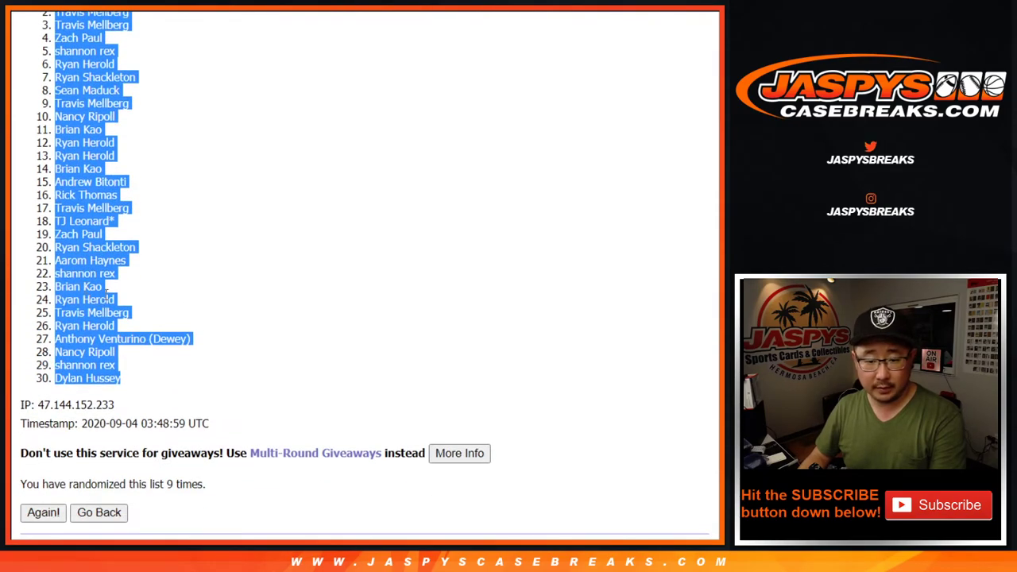
key("alt+Tab")
right_click(110, 127)
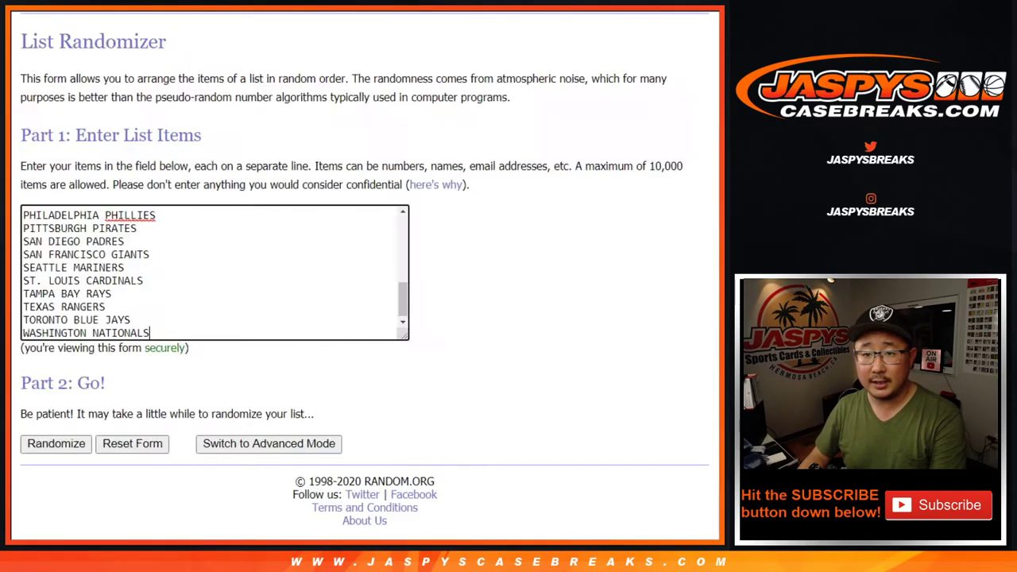
Randomize the 30 MLB team names 9 times and select the final order, LOS ANGELES ANGELS to MIAMI MARLINS.
left_click(38, 448)
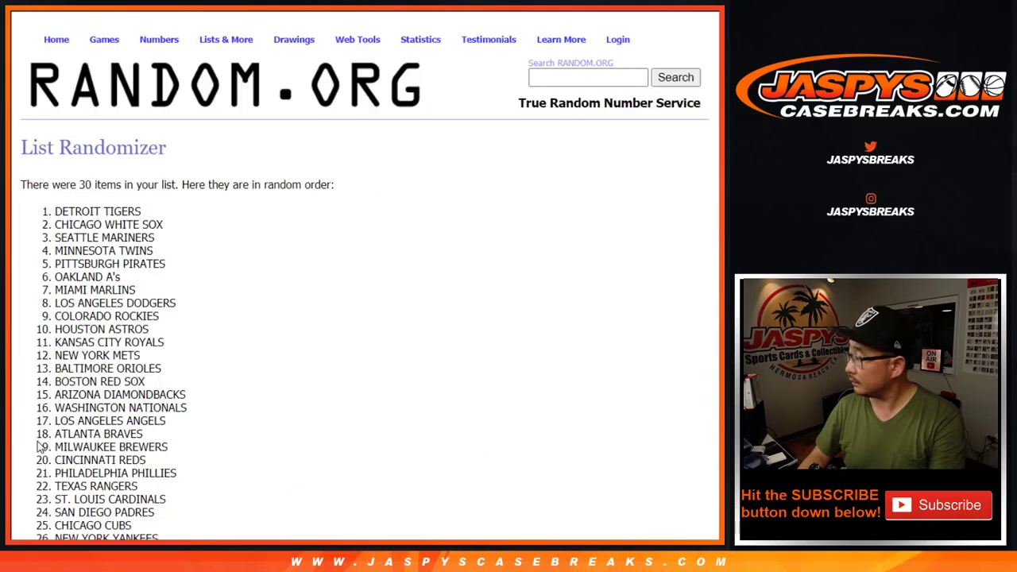
scroll(38, 447, "down", 5)
left_click(38, 447)
scroll(38, 447, "down", 5)
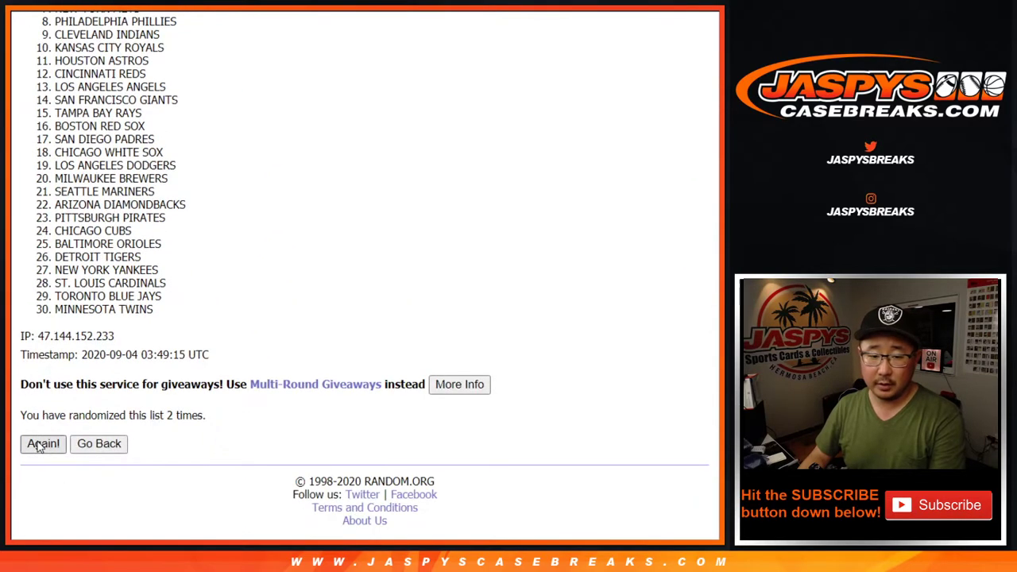
left_click(38, 448)
left_click(38, 447)
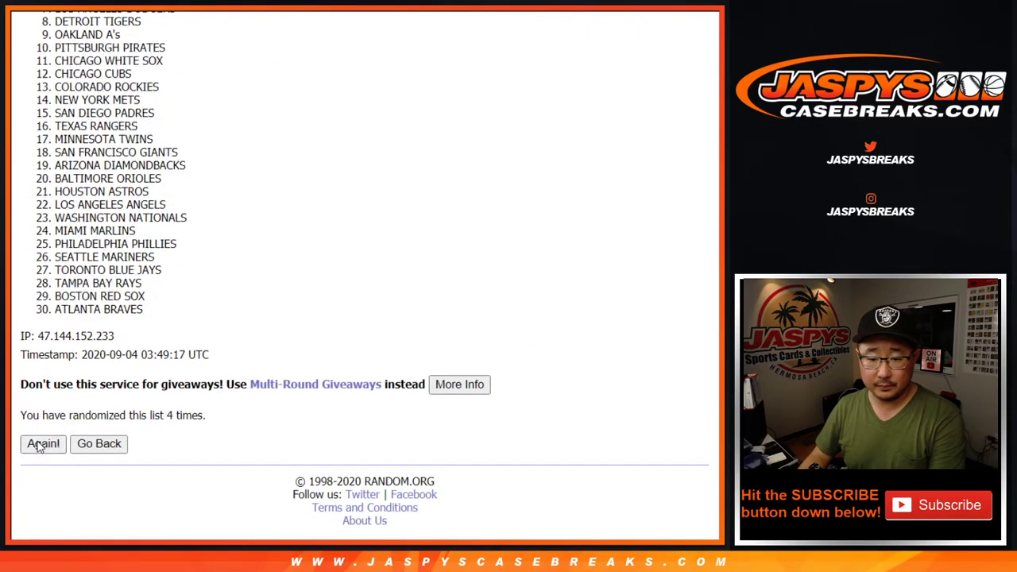
left_click(38, 447)
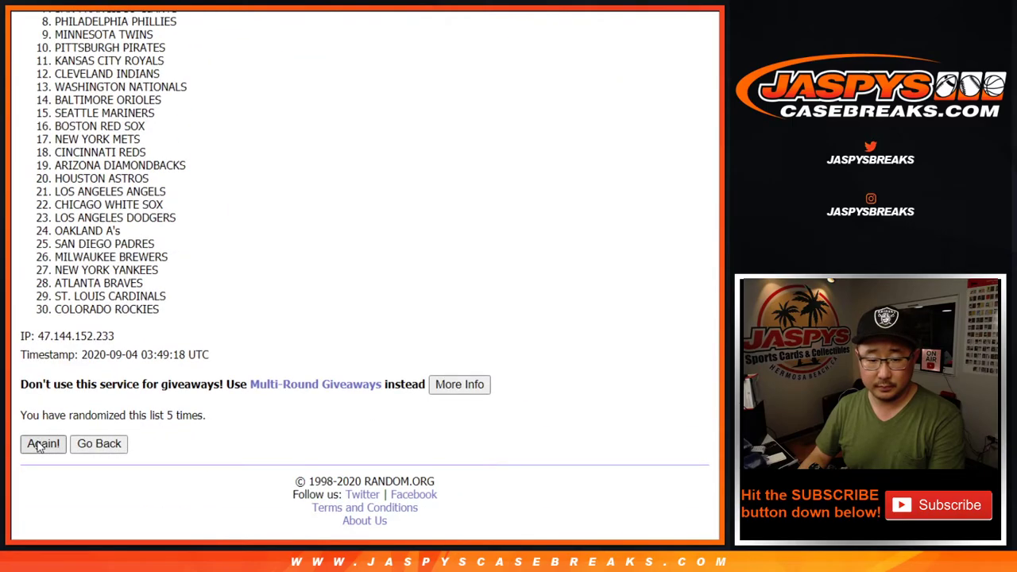
left_click(38, 448)
left_click(39, 447)
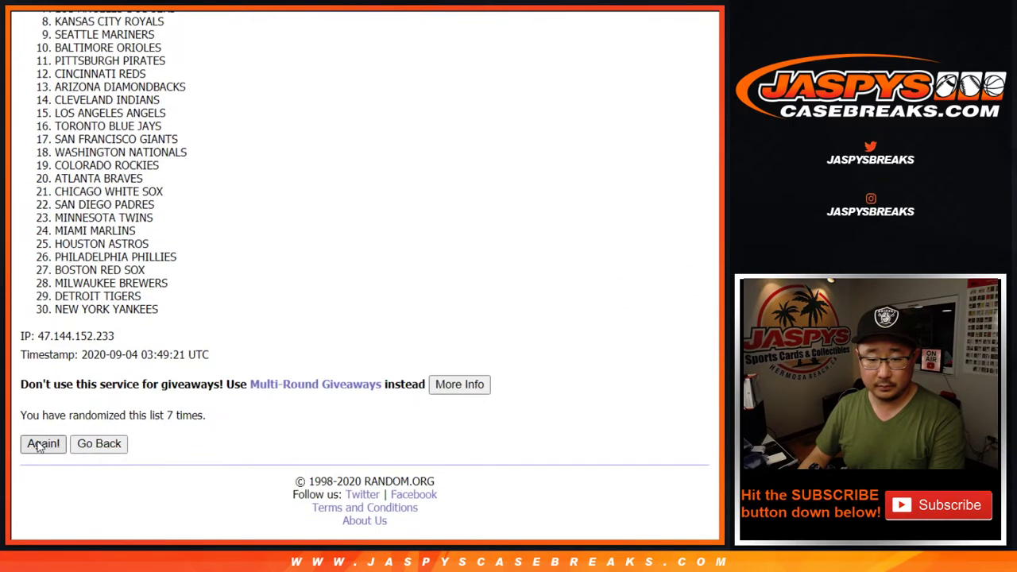
left_click(38, 447)
left_click(38, 447)
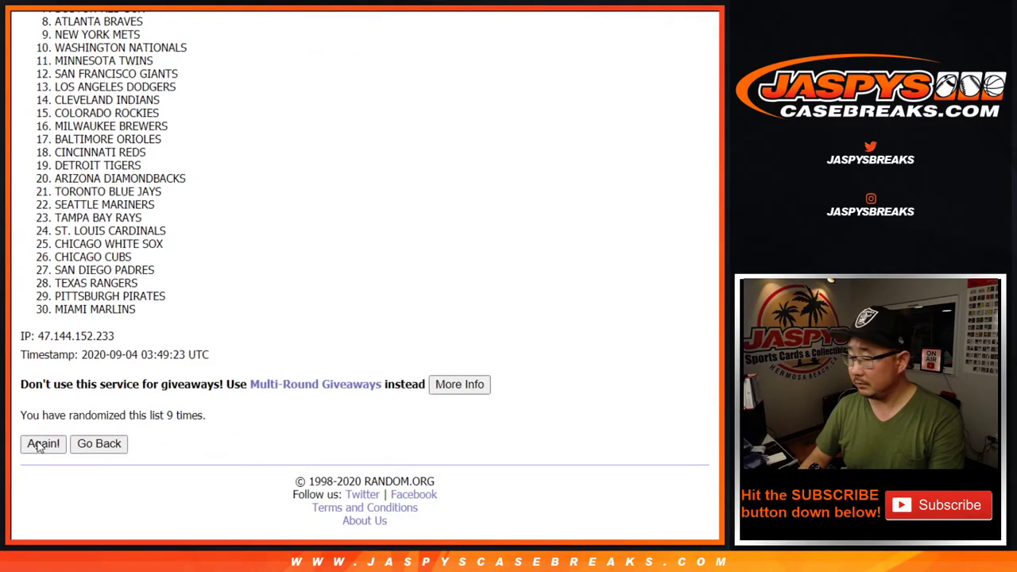
left_click(38, 448)
mouse_move(56, 207)
left_mouse_down()
mouse_move(212, 442)
mouse_move(181, 539)
mouse_move(161, 256)
mouse_move(155, 302)
mouse_move(136, 311)
left_mouse_up()
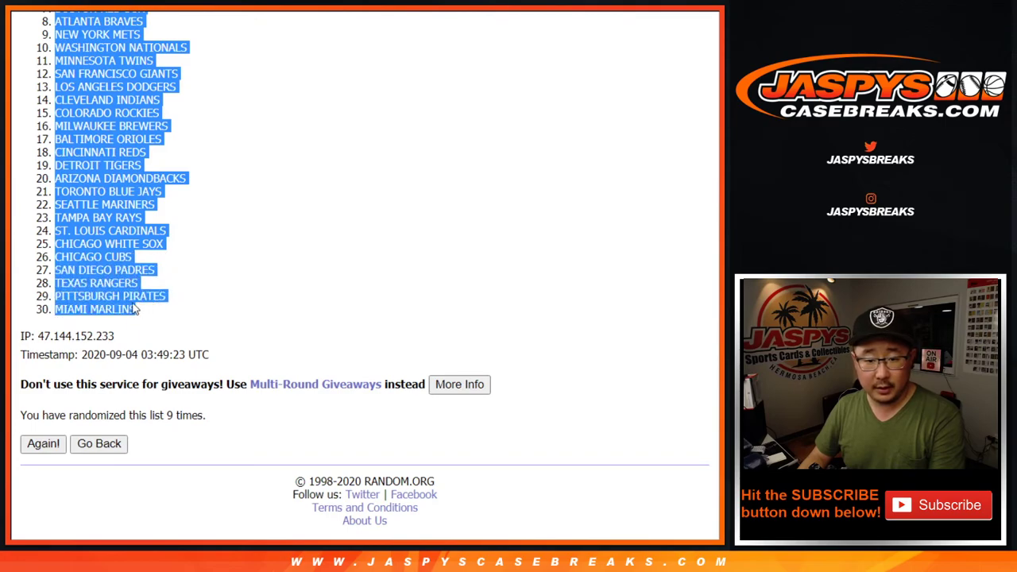
key("ctrl+c")
key("alt+Tab")
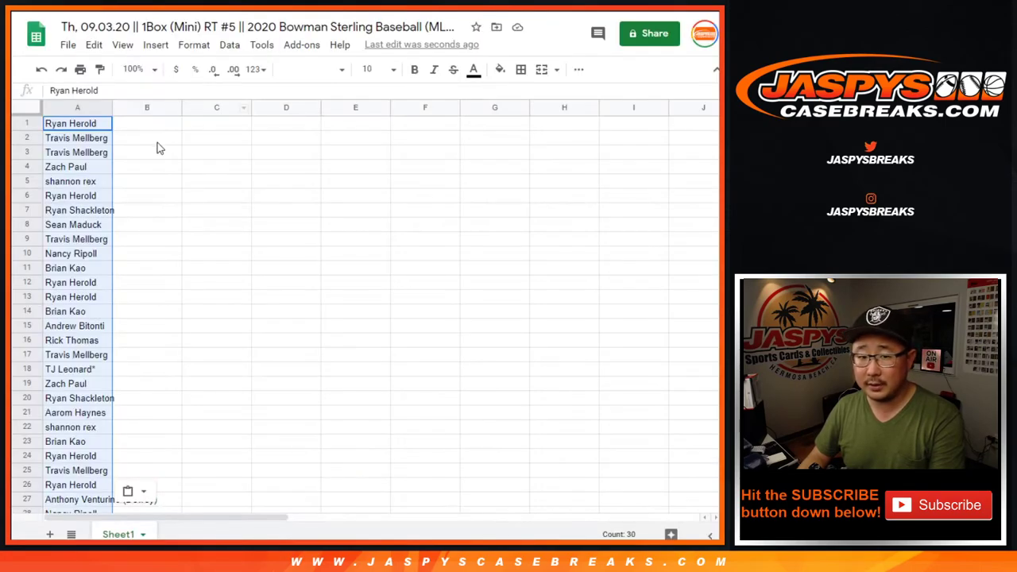
left_click(147, 124)
right_click(150, 121)
left_click(163, 109)
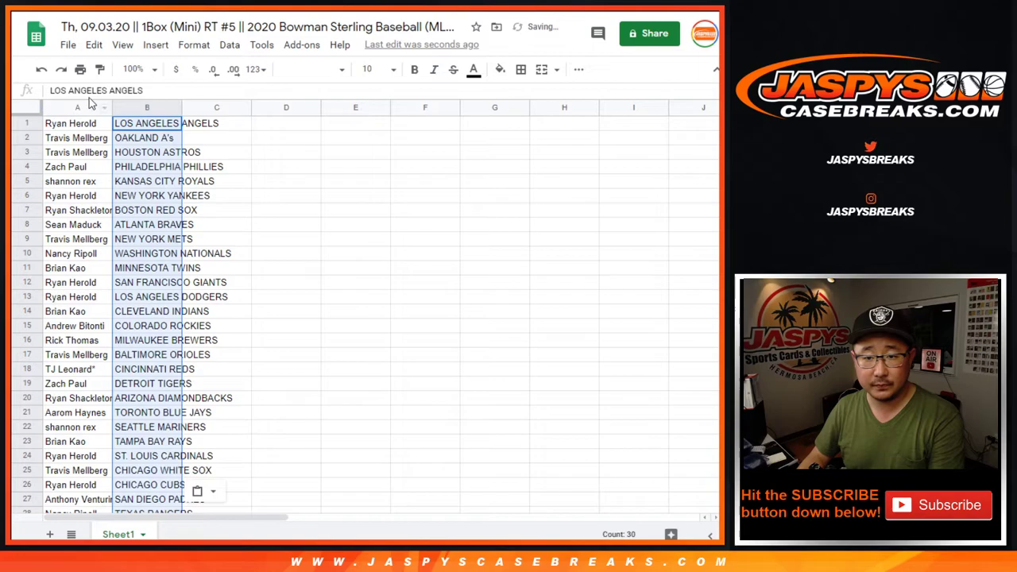
key("ctrl+a")
left_click(311, 69)
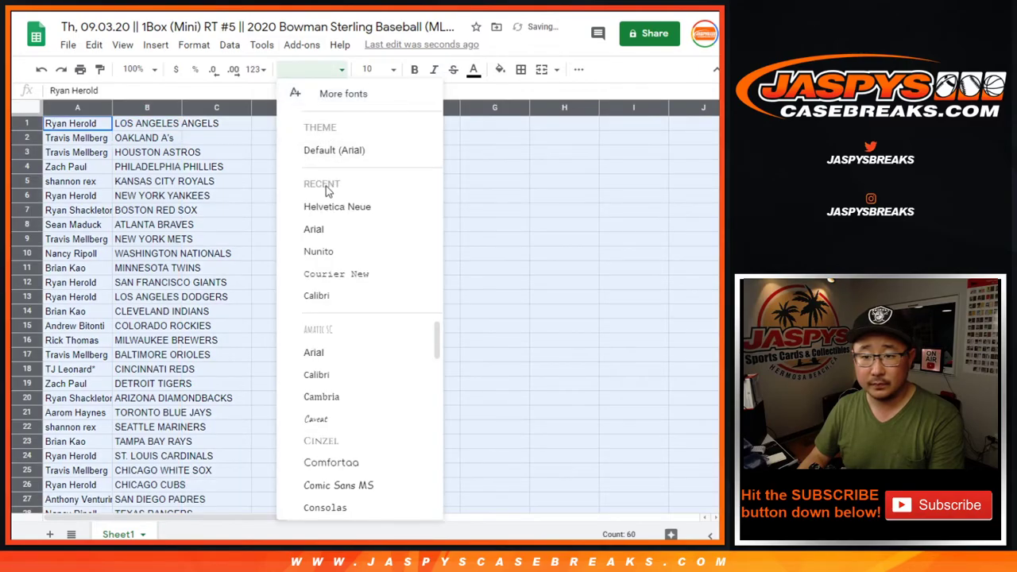
left_click(368, 70)
left_click(375, 225)
left_click(133, 69)
left_click(135, 156)
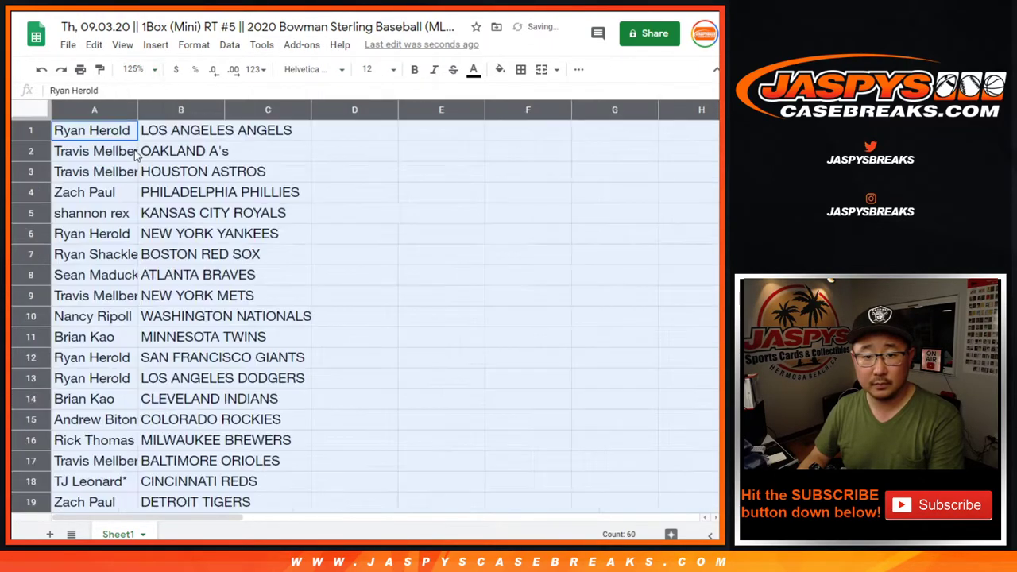
left_click_drag(136, 101, 225, 101)
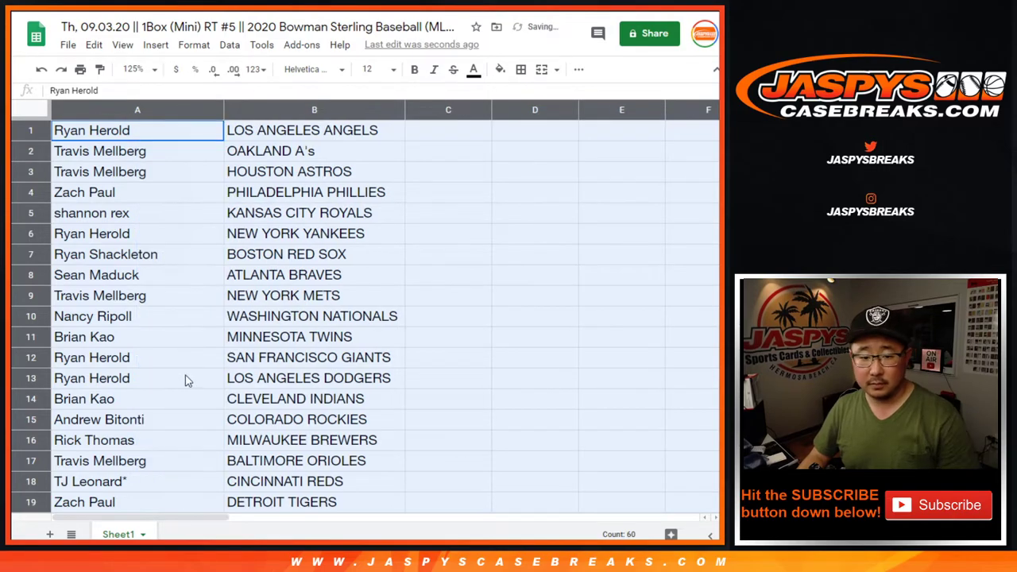
left_click(262, 419, "shift")
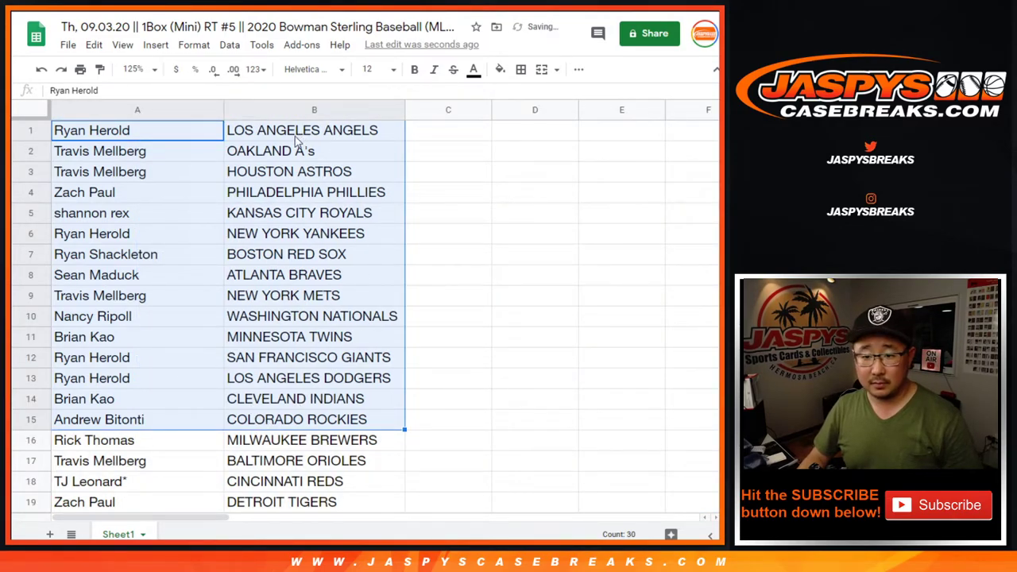
scroll(241, 416, "down", 3)
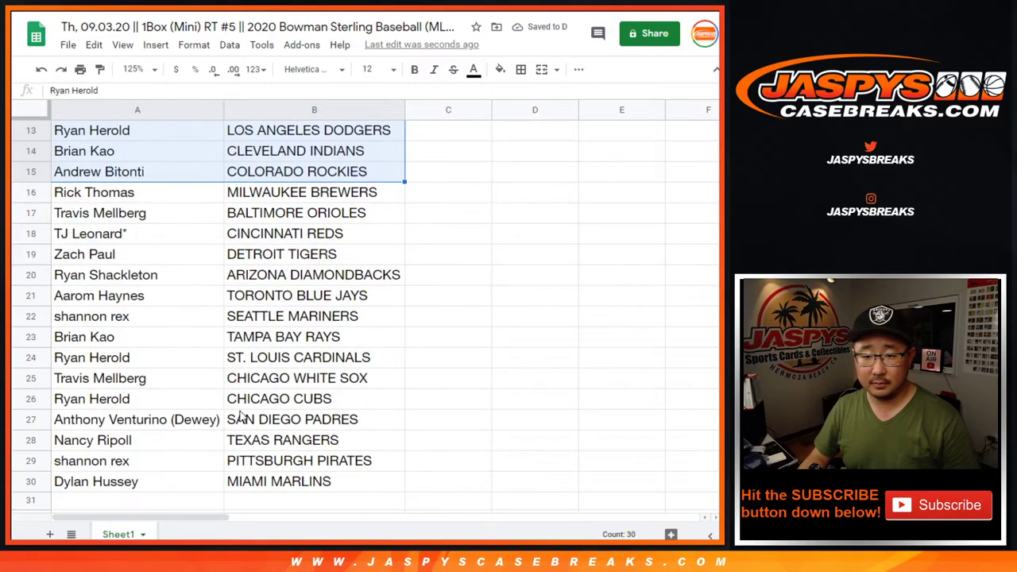
left_click(167, 193)
left_click(240, 477, "shift")
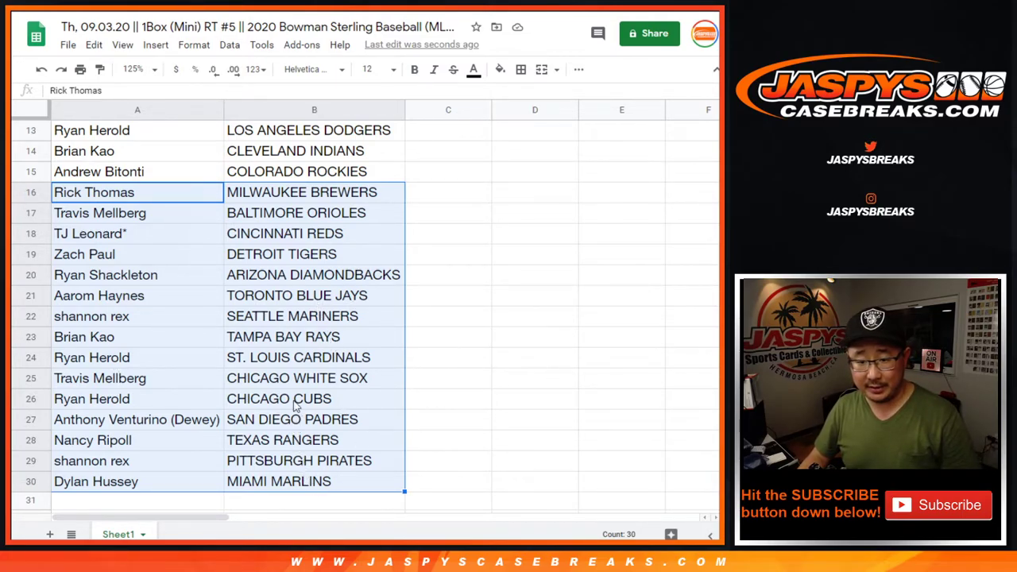
scroll(338, 359, "up", 5)
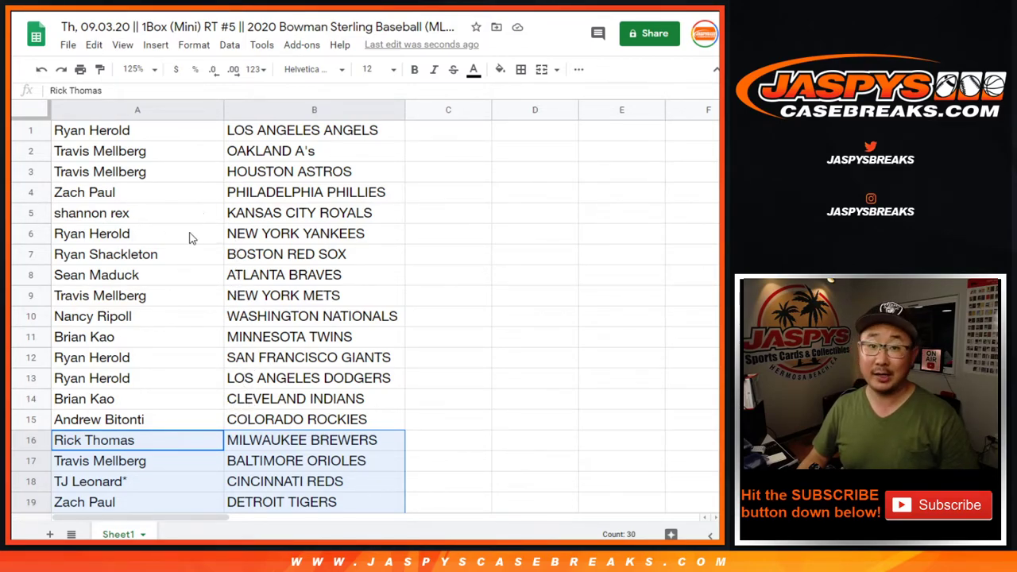
scroll(238, 215, "down", 5)
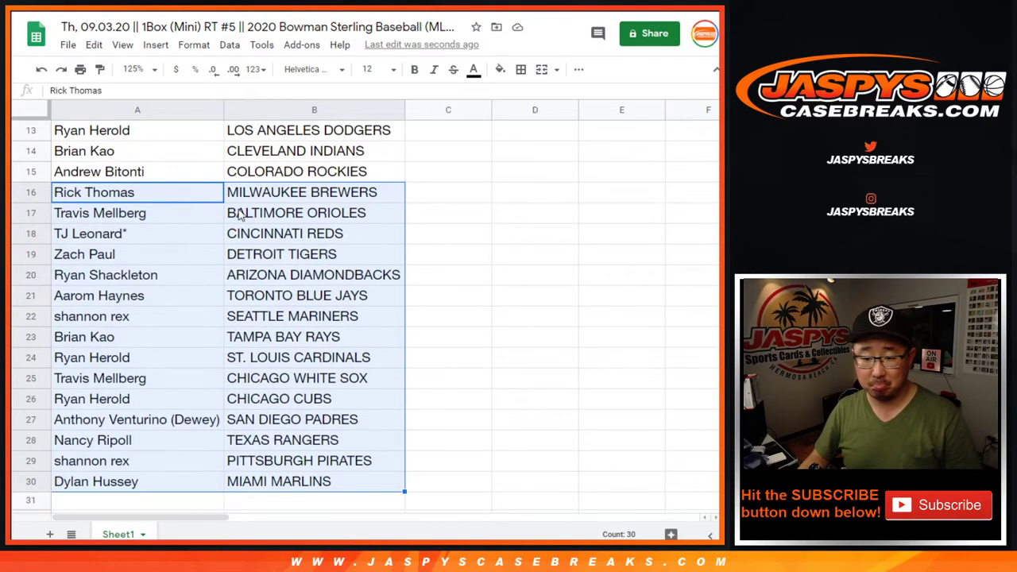
scroll(238, 214, "up", 5)
Zoom the sheet to 80% and sort it A→Z by the team column B.
left_click(132, 69)
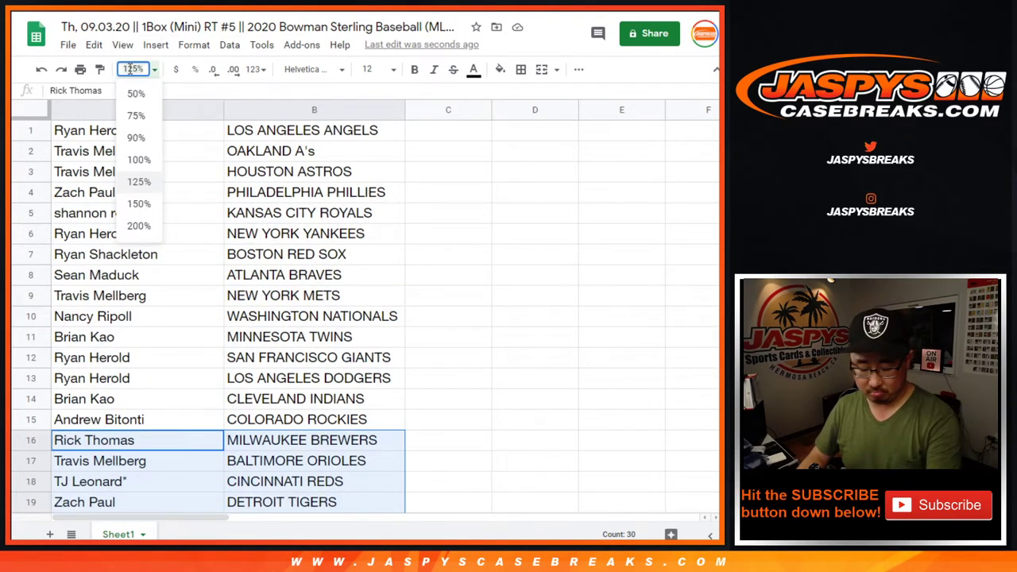
type("80")
key("Return")
left_click(199, 106)
left_click(230, 46)
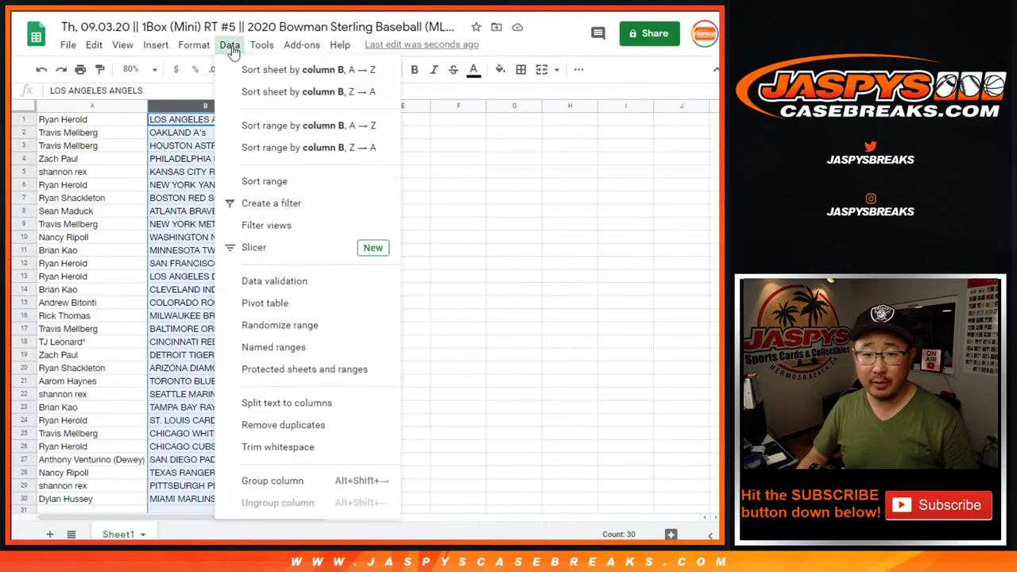
left_click(262, 69)
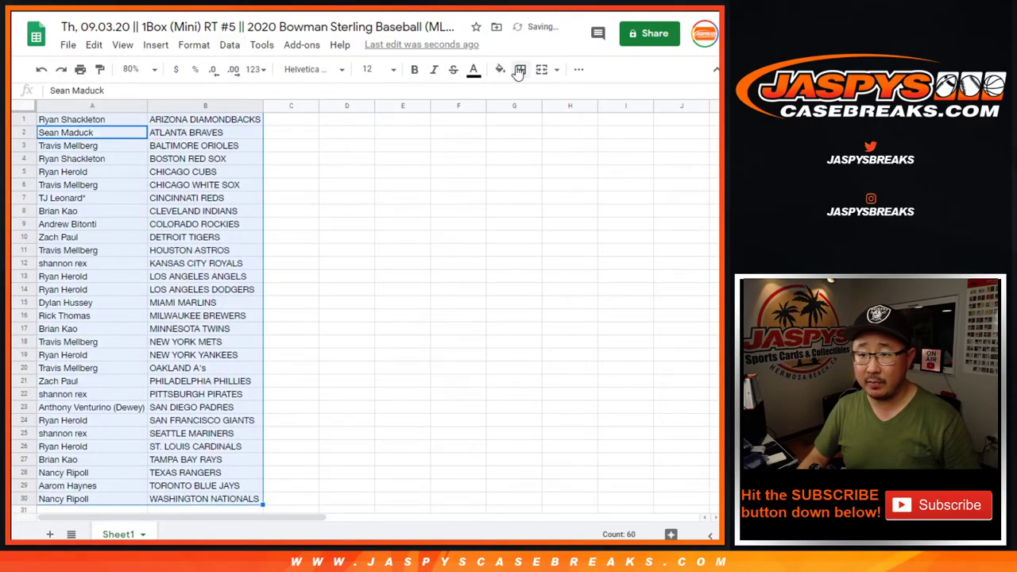
Put borders on every cell of the list and center-align its contents.
left_click(519, 72)
left_click(525, 94)
left_click(579, 70)
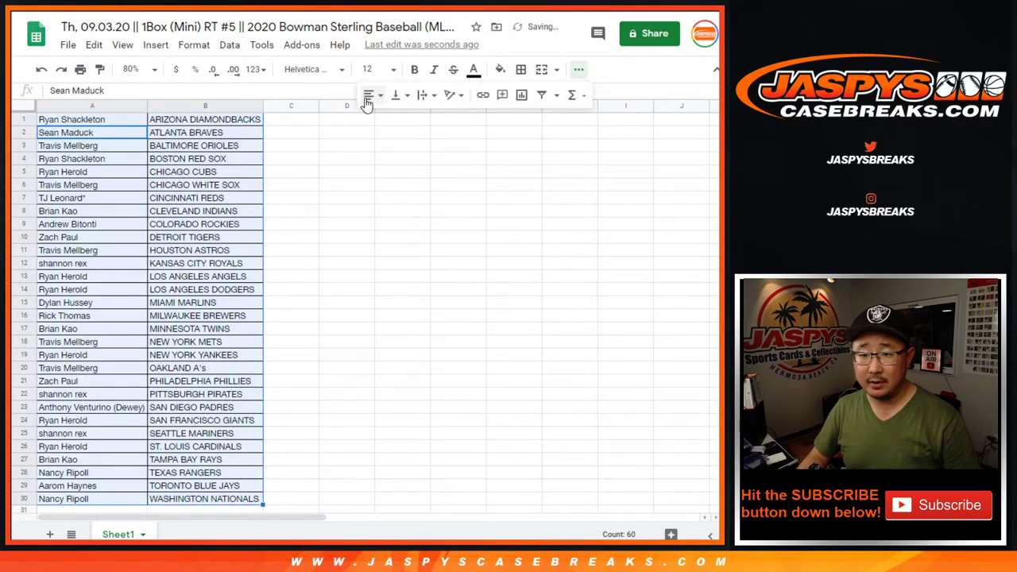
left_click(368, 94)
left_click(382, 119)
Print the list in portrait orientation with the workbook title included.
left_click(79, 69)
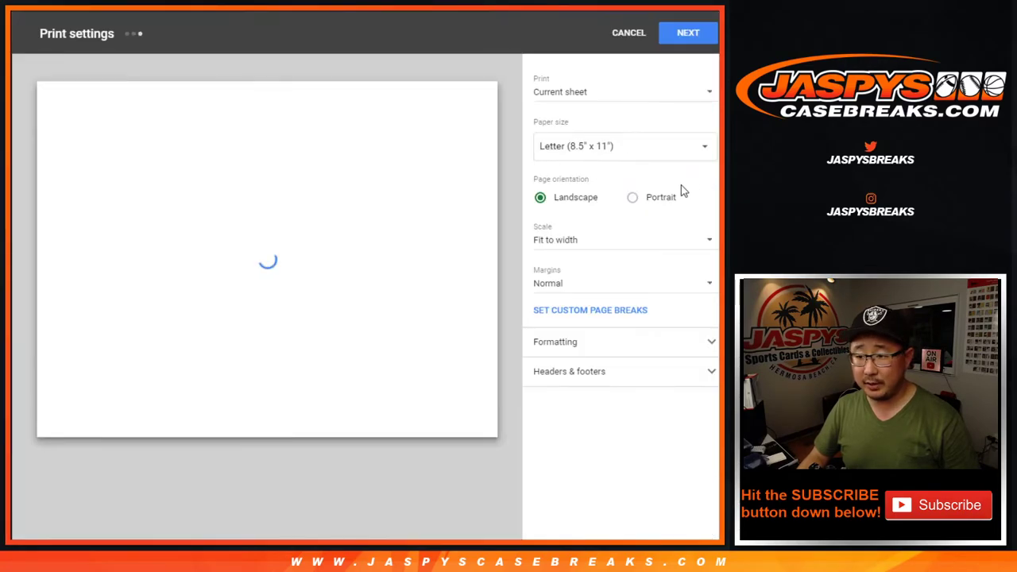
left_click(664, 197)
left_click(594, 373)
left_click(585, 425)
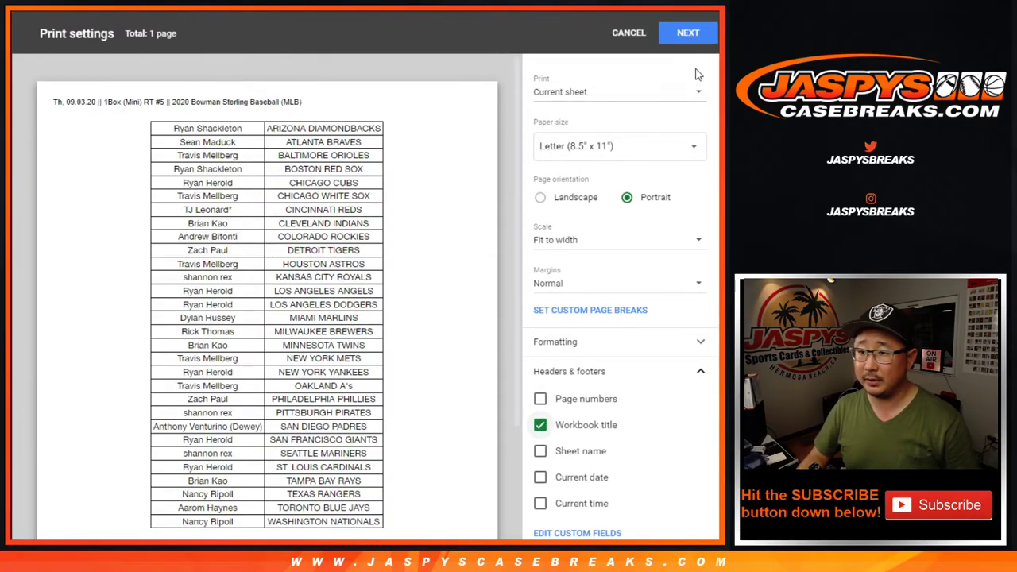
left_click(681, 35)
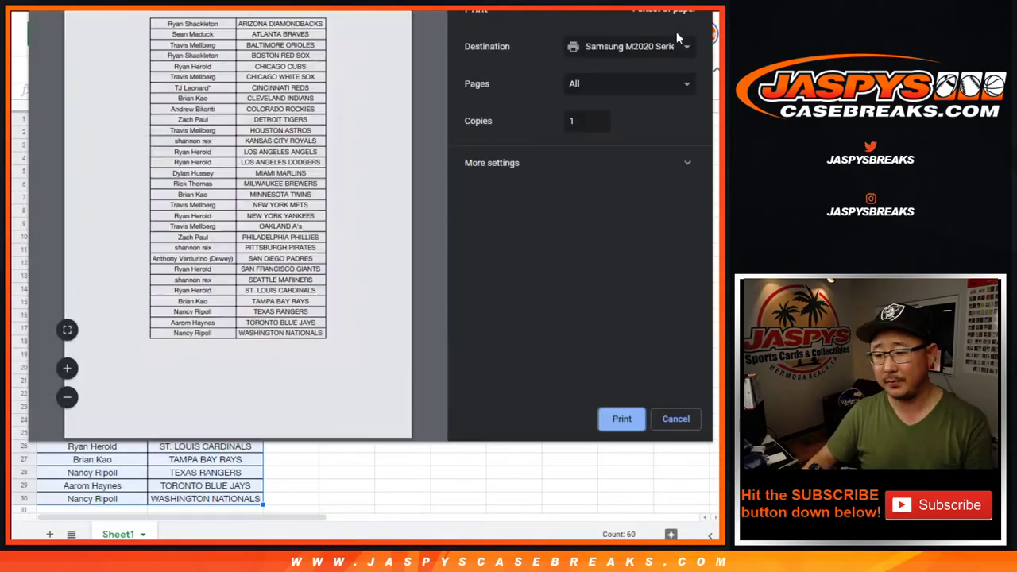
key("Escape")
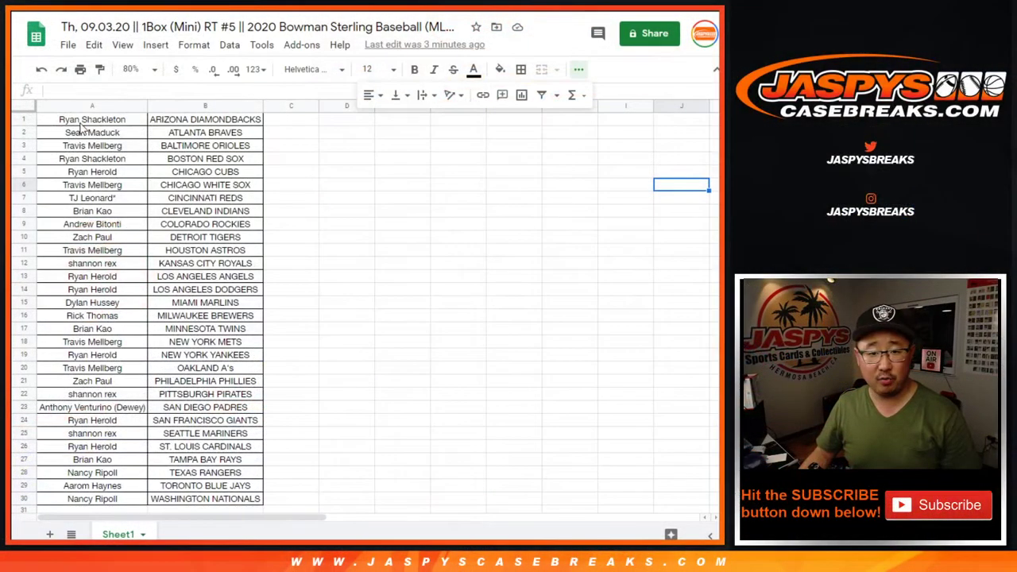
Copy the 30 owner names from A1:A30 and paste them into the RANDOM.ORG List Randomizer.
left_click(80, 122)
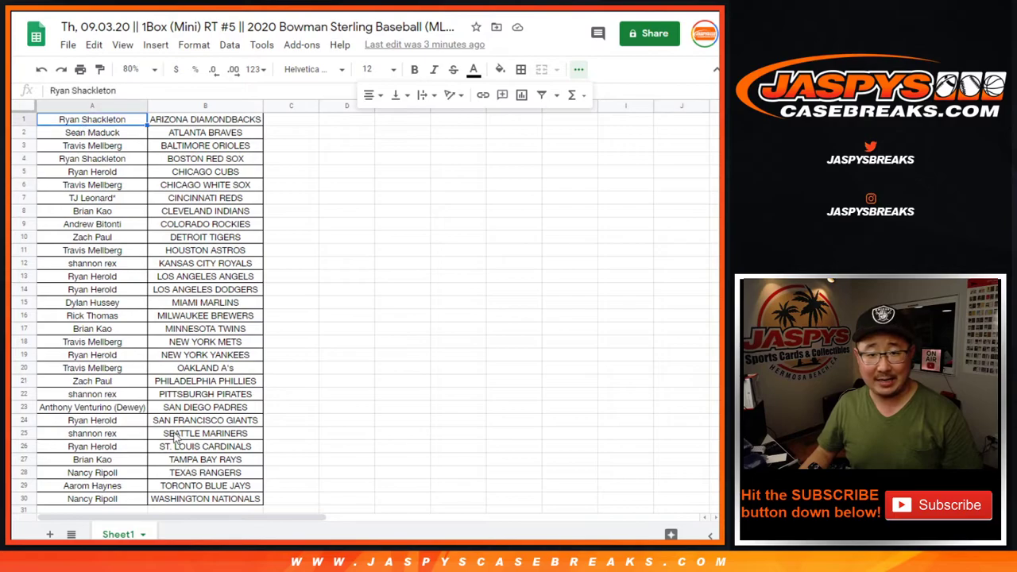
left_click(125, 499, "shift")
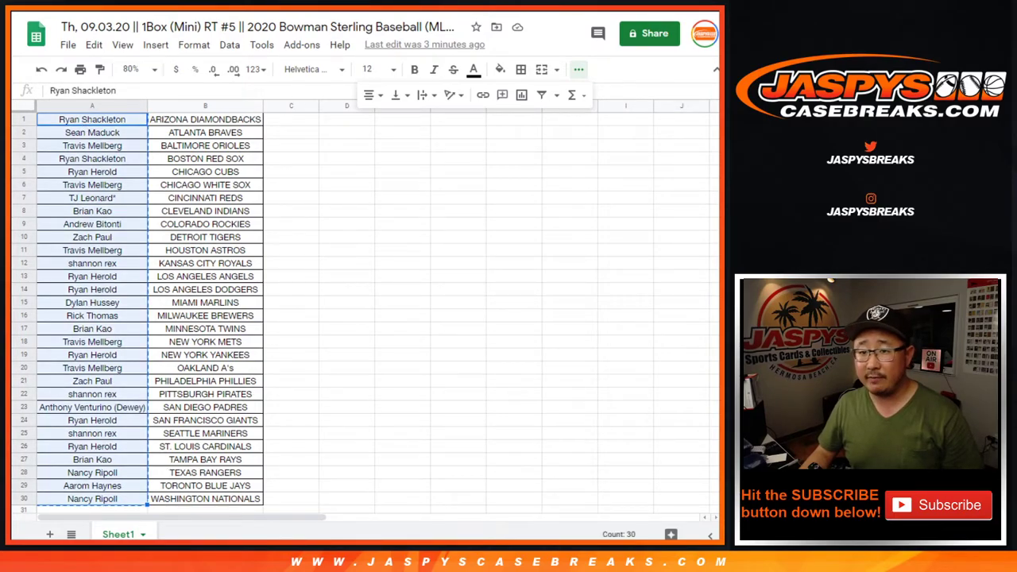
key("ctrl+Tab")
left_click(324, 272)
key("ctrl+v")
scroll(325, 273, "up", 5)
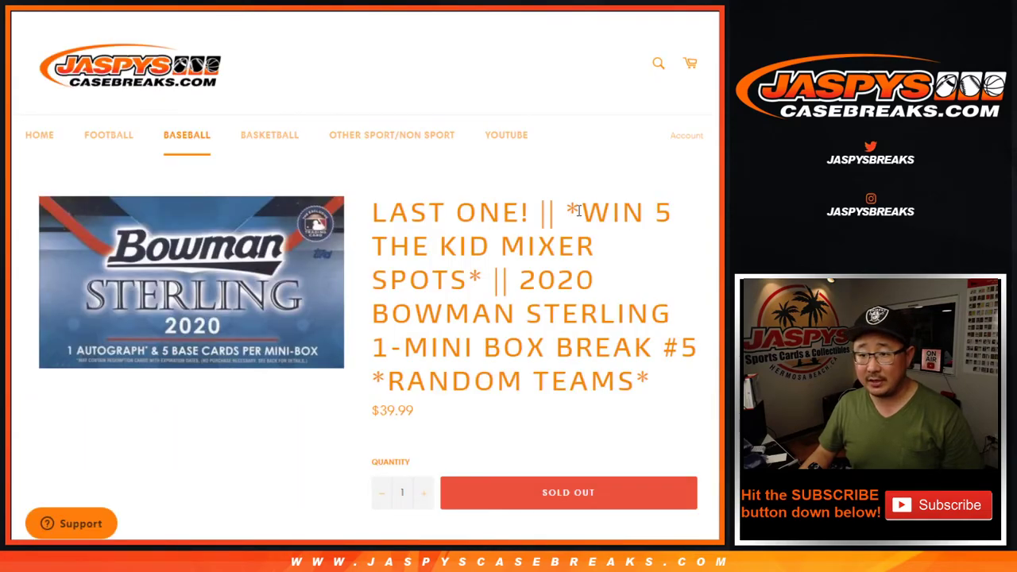
left_click_drag(579, 209, 662, 208)
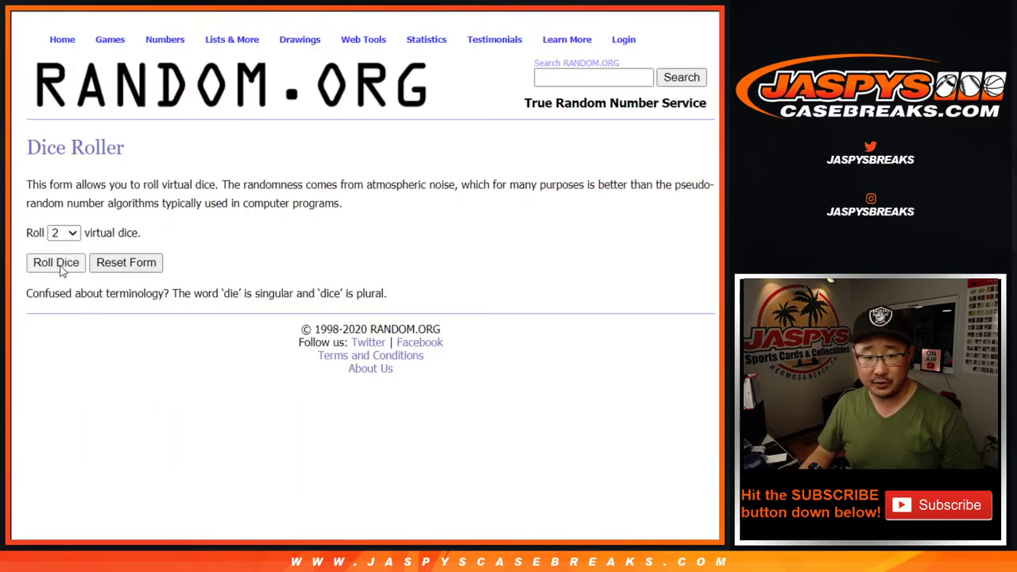
Roll the two dice, then shuffle the pasted owner list eleven times in a row.
left_click(62, 268)
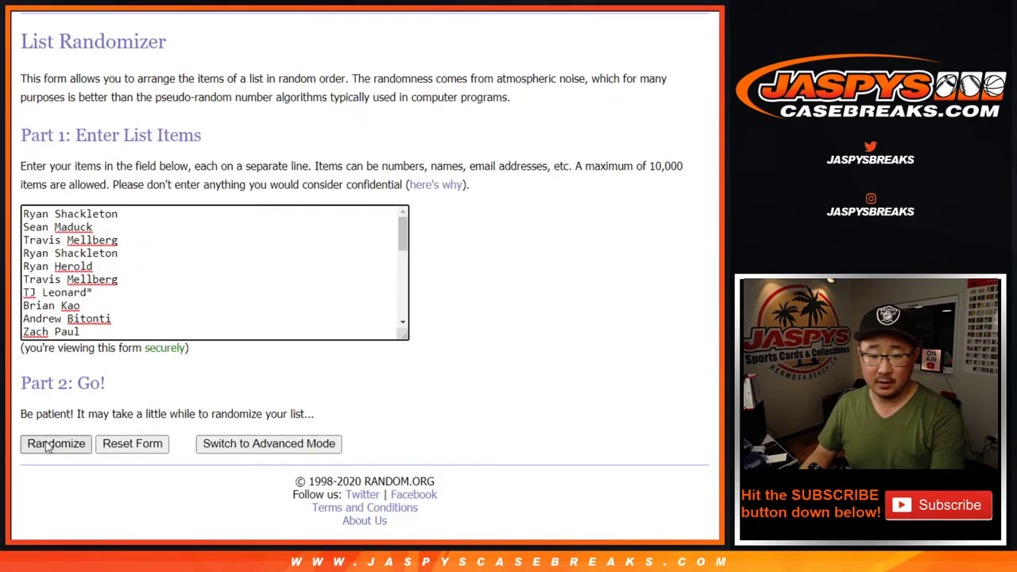
left_click(45, 447)
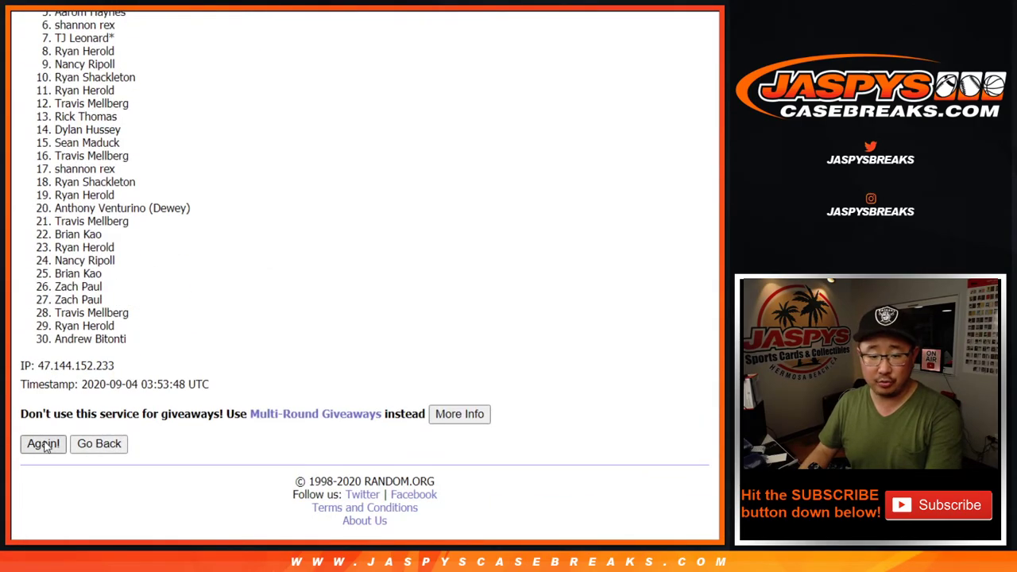
left_click(44, 444)
left_click(43, 445)
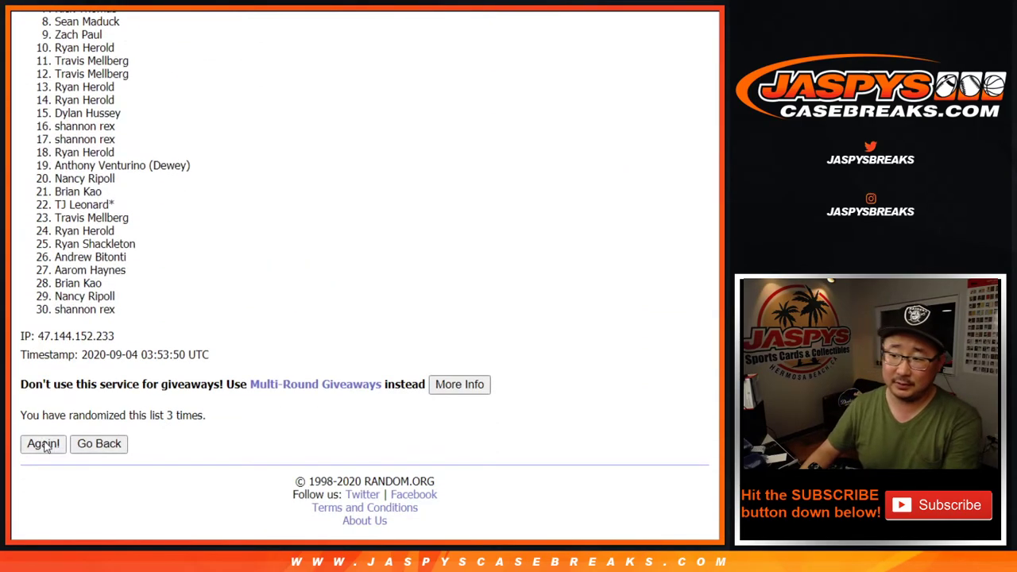
left_click(44, 444)
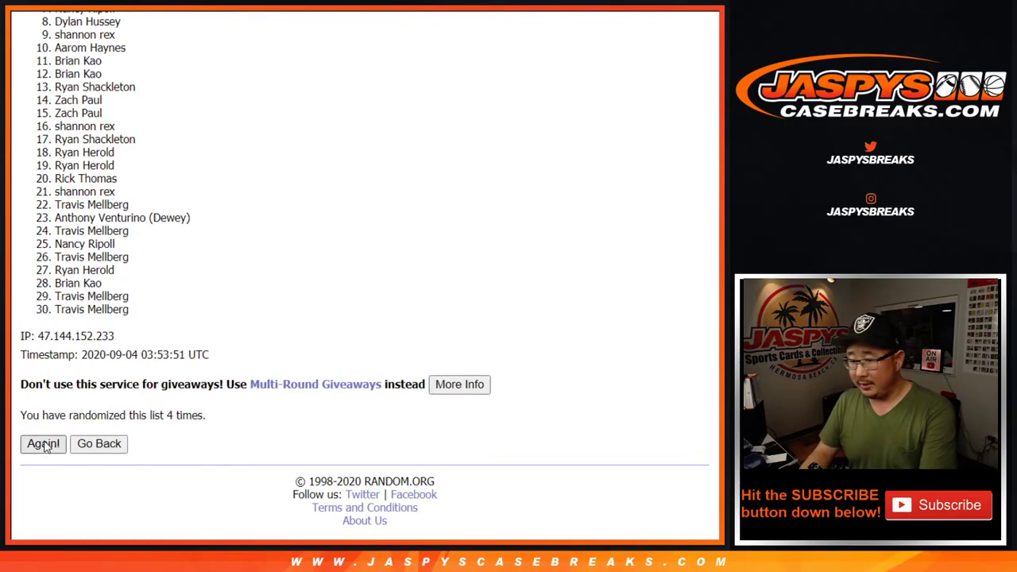
left_click(44, 444)
left_click(44, 444)
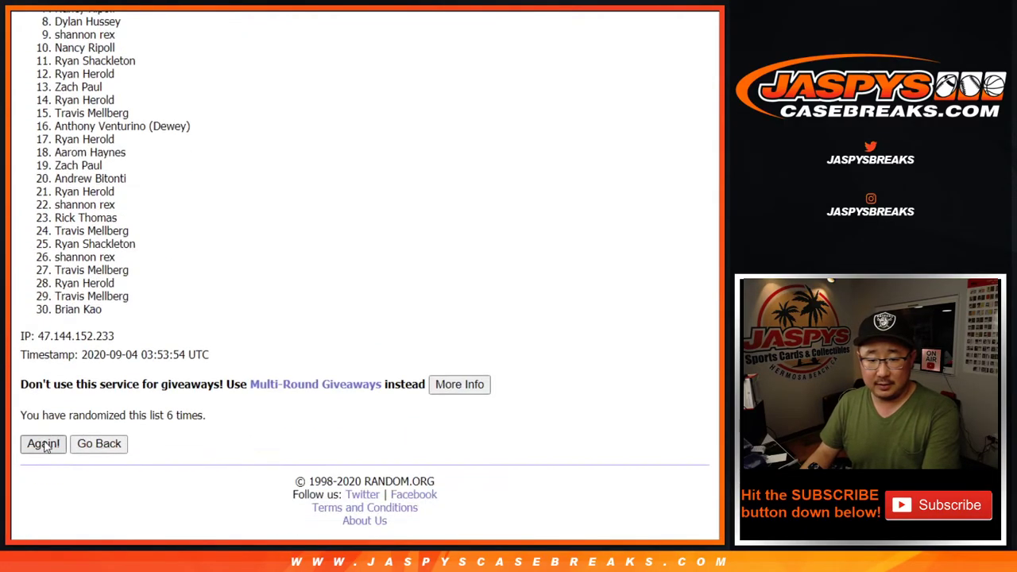
left_click(44, 444)
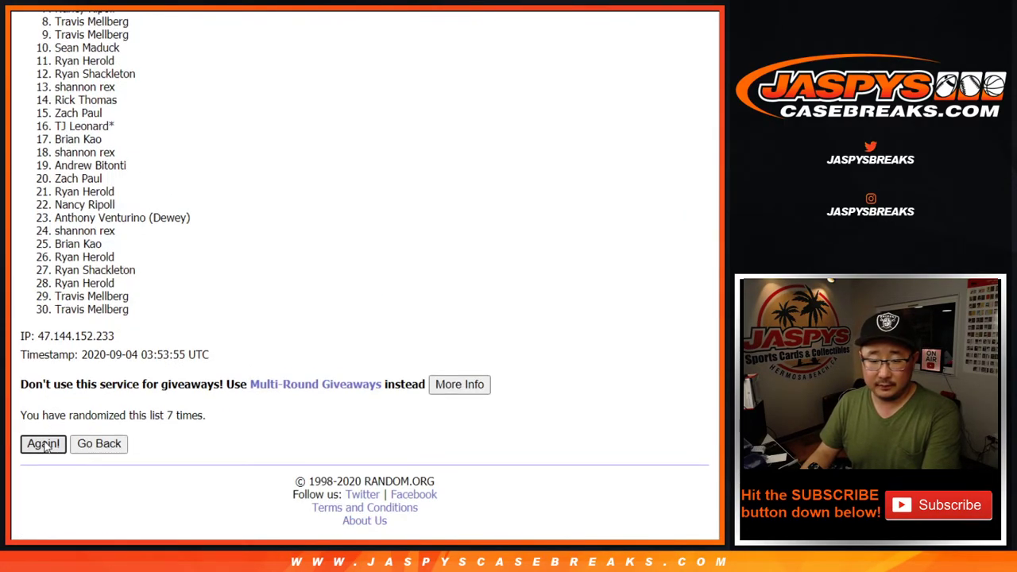
left_click(44, 444)
left_click(44, 444)
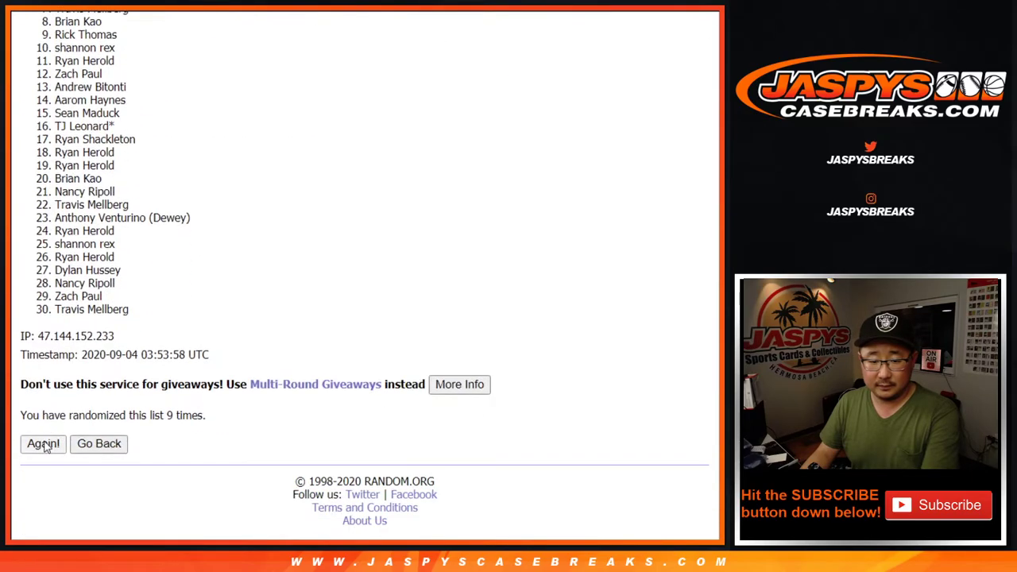
left_click(44, 444)
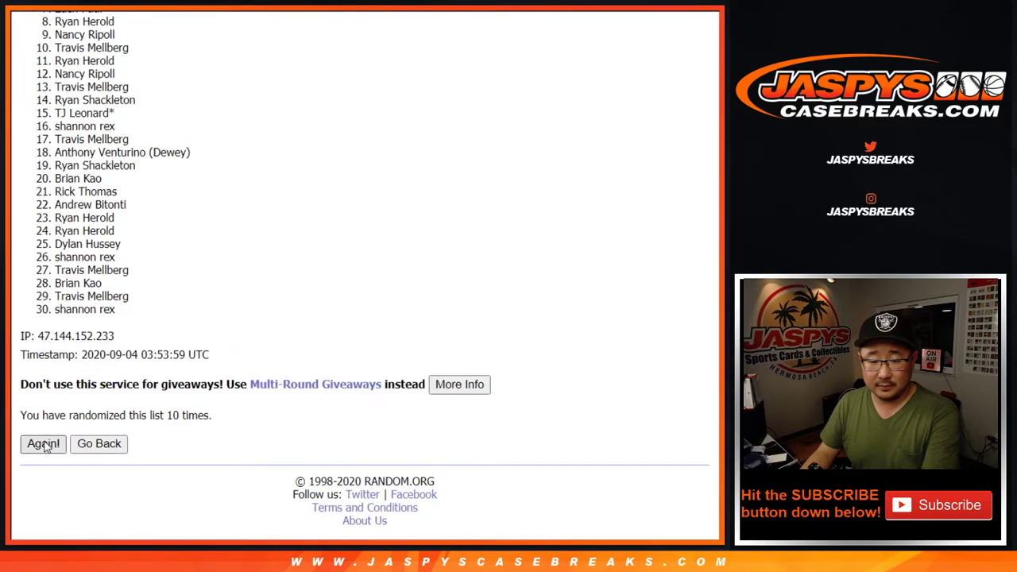
left_click(43, 444)
Shuffle the owner list a twelfth time, then select names 1–5 at the top of the results.
key("Return")
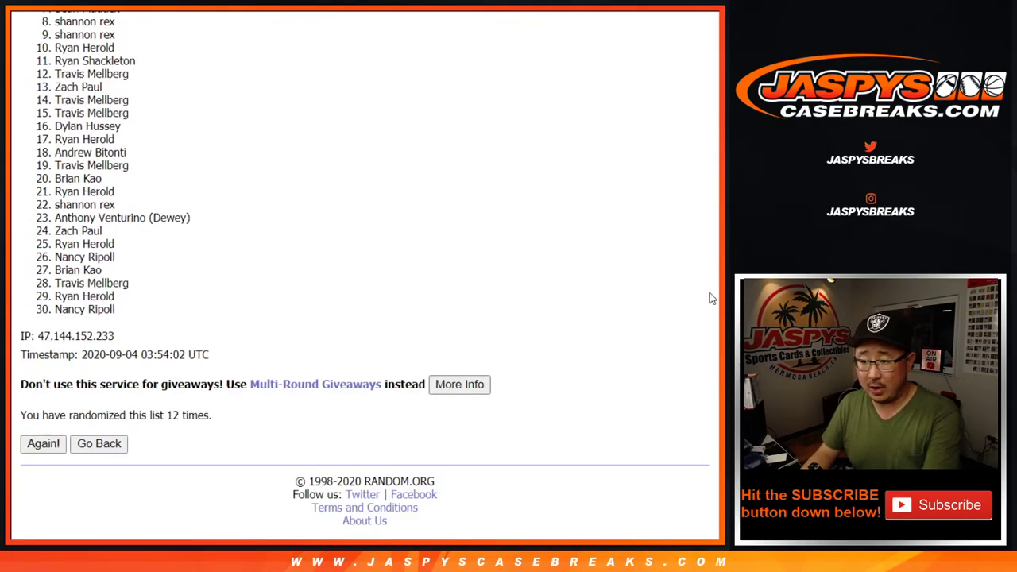
scroll(364, 279, "up", 1)
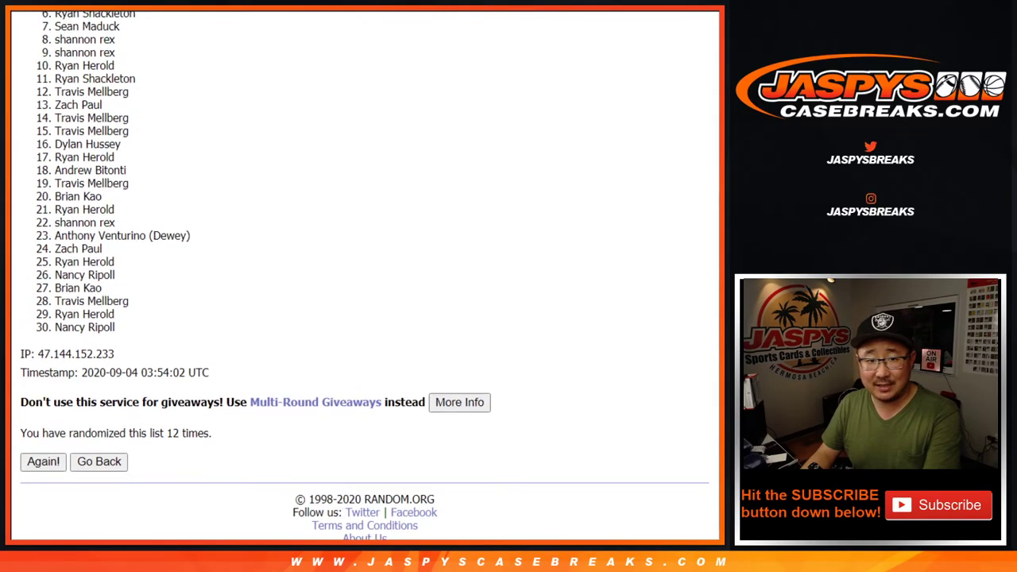
scroll(365, 278, "up", 1)
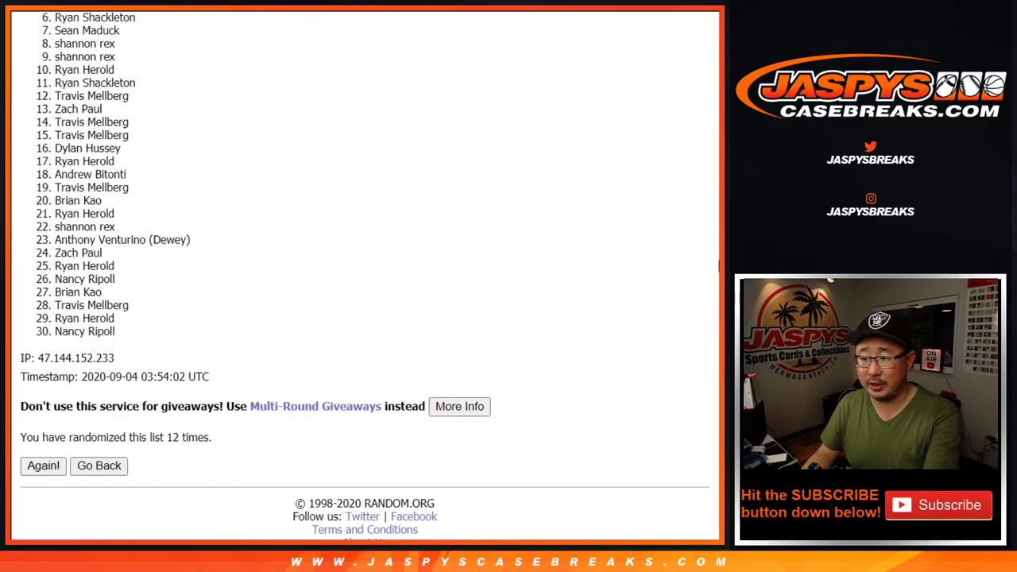
scroll(364, 278, "up", 2)
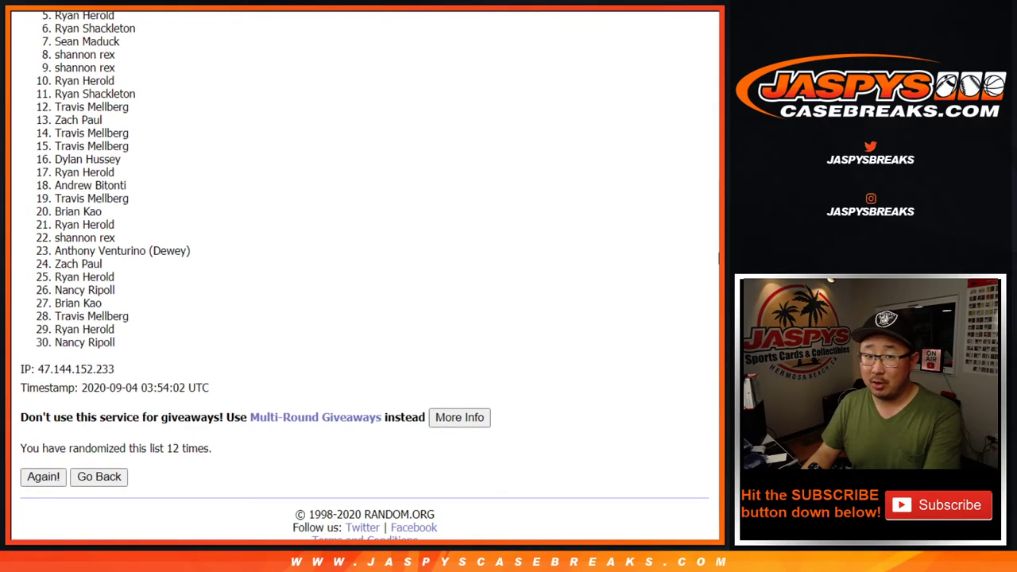
scroll(365, 276, "up", 3)
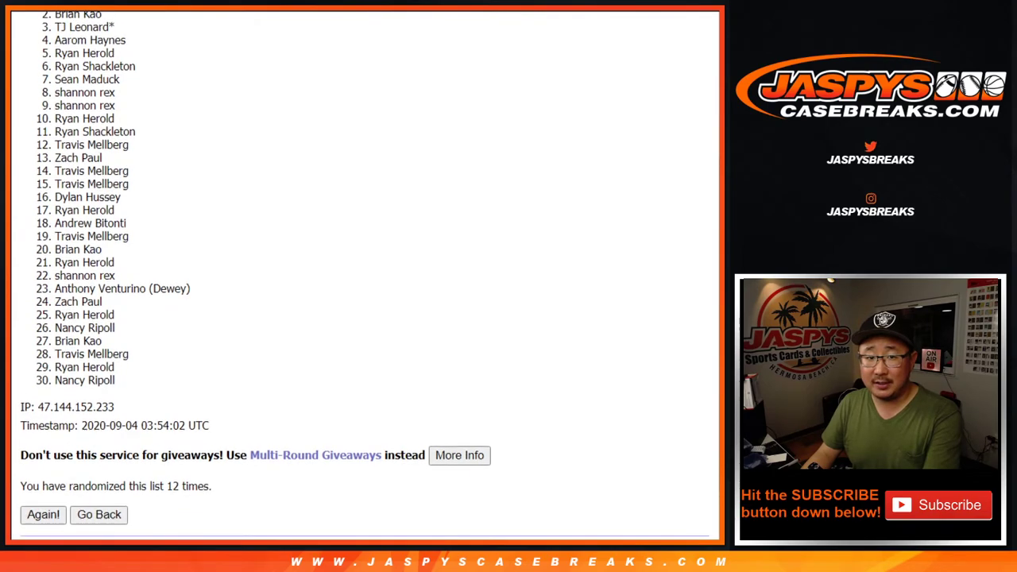
scroll(255, 277, "up", 1)
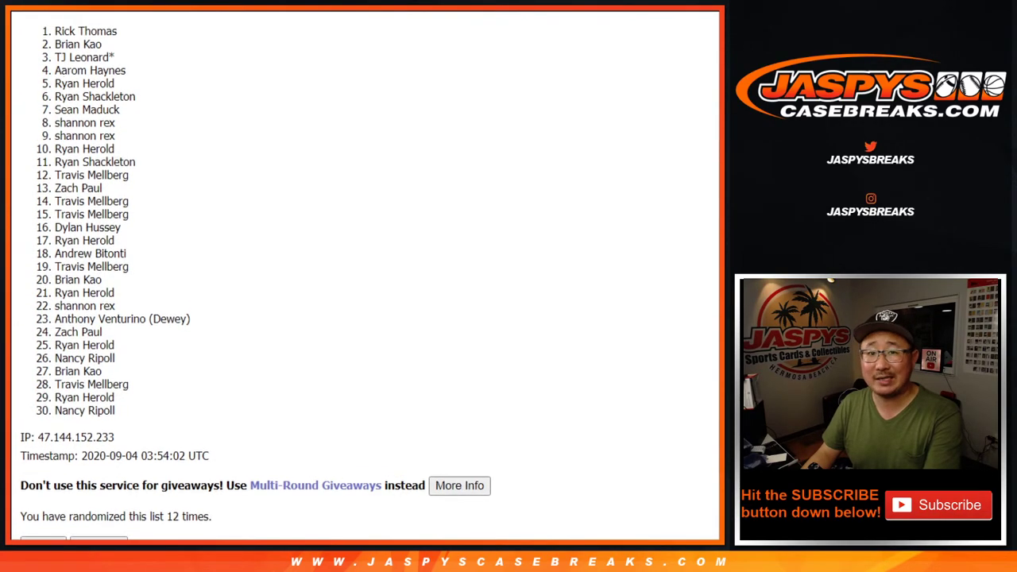
left_click_drag(56, 31, 143, 86)
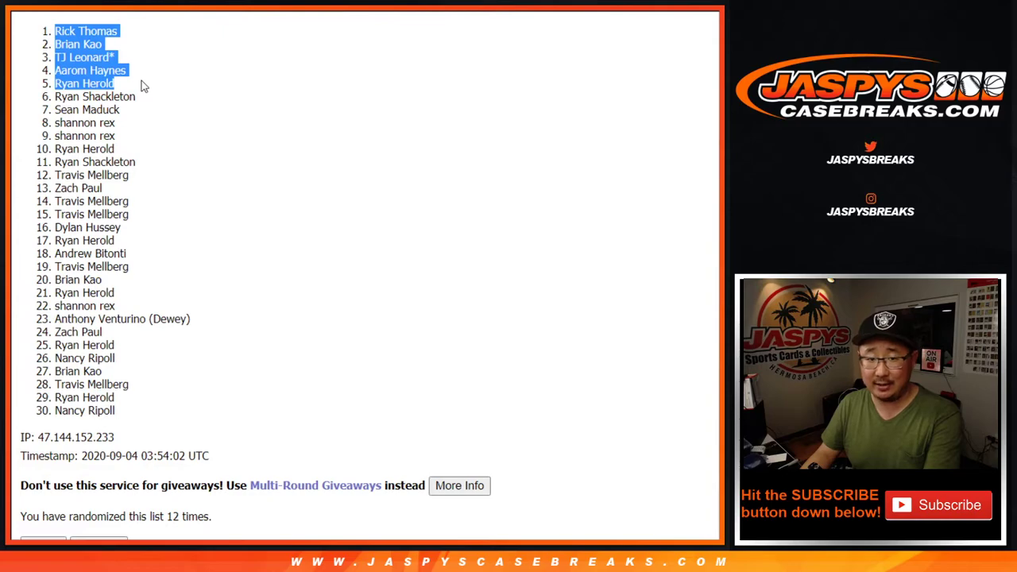